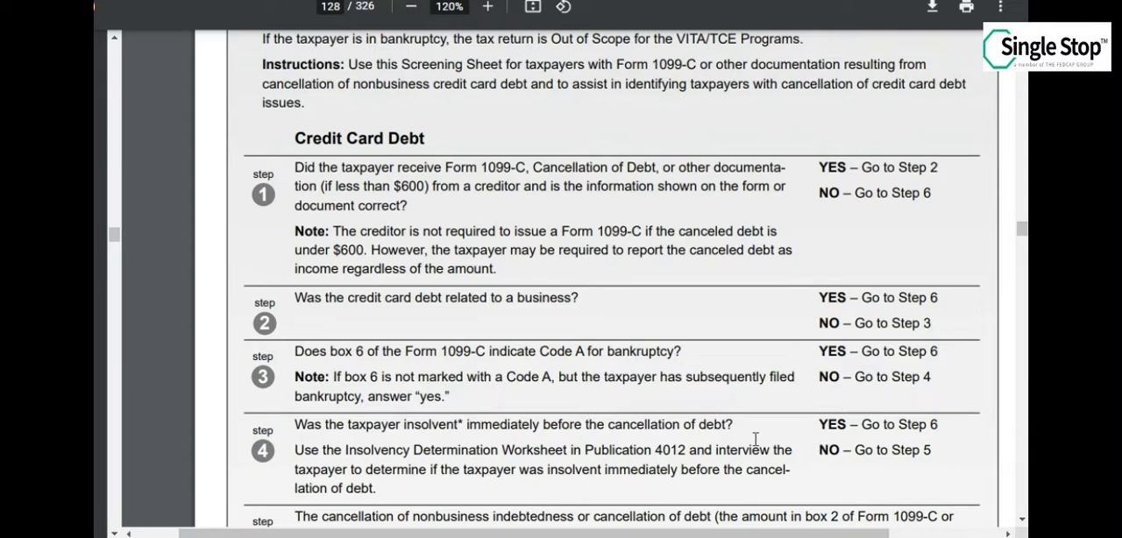
Read through the credit card debt screening steps for taxpayers with Form 1099-C
scroll(756, 438, "down", 1)
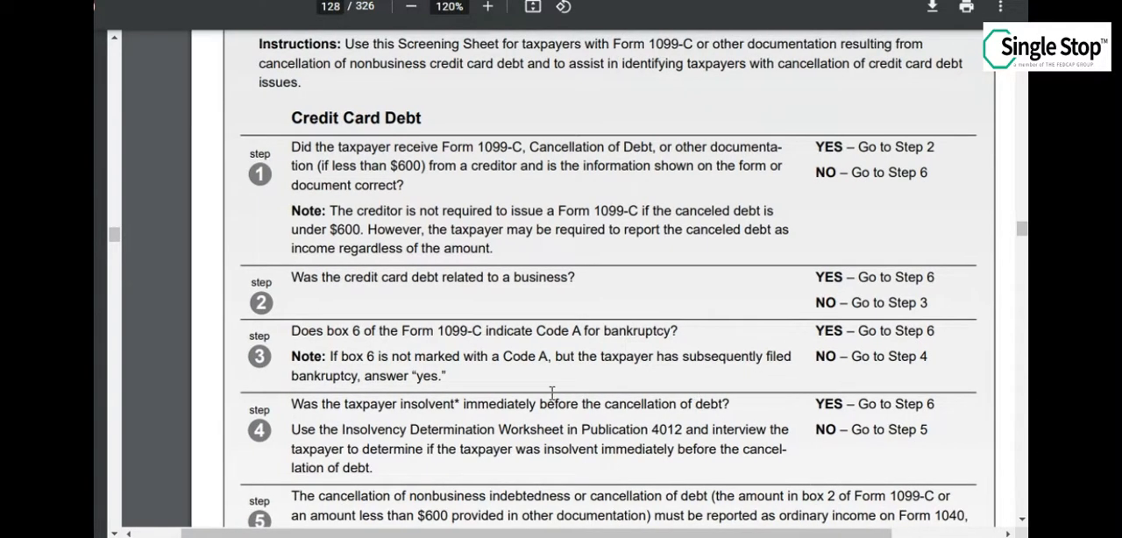
scroll(553, 393, "down", 4)
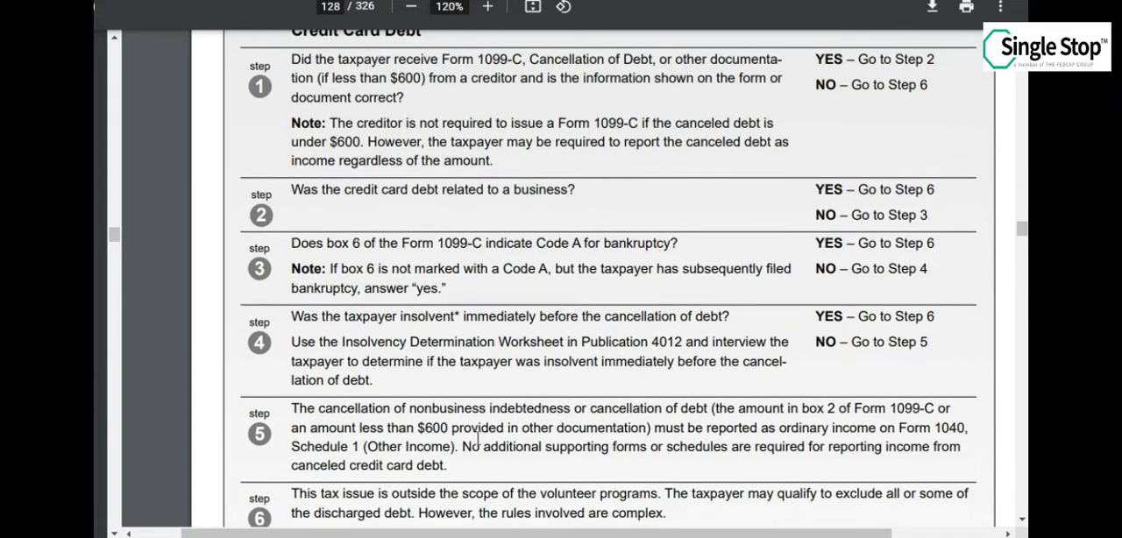
scroll(491, 440, "down", 1)
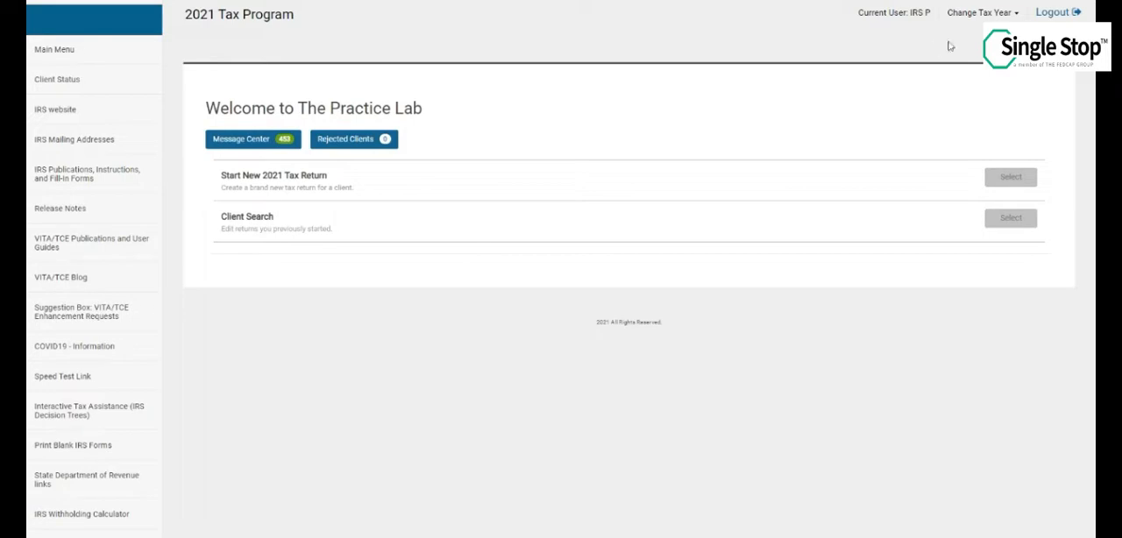
Switch to the 2020 tax year in the Practice Lab tax program and open the second return in the client list
left_click(985, 14)
left_click(959, 46)
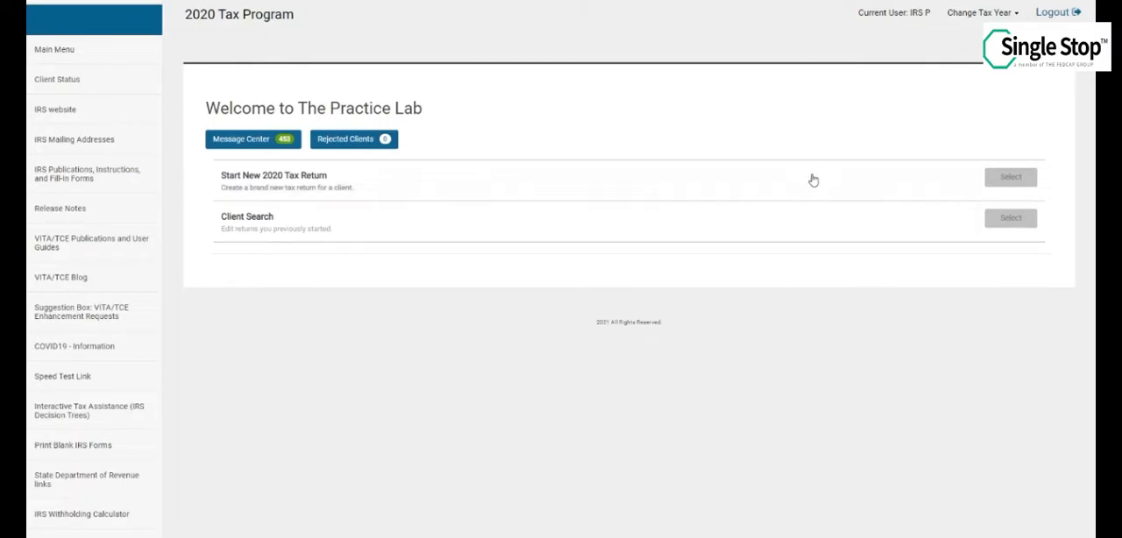
left_click(999, 221)
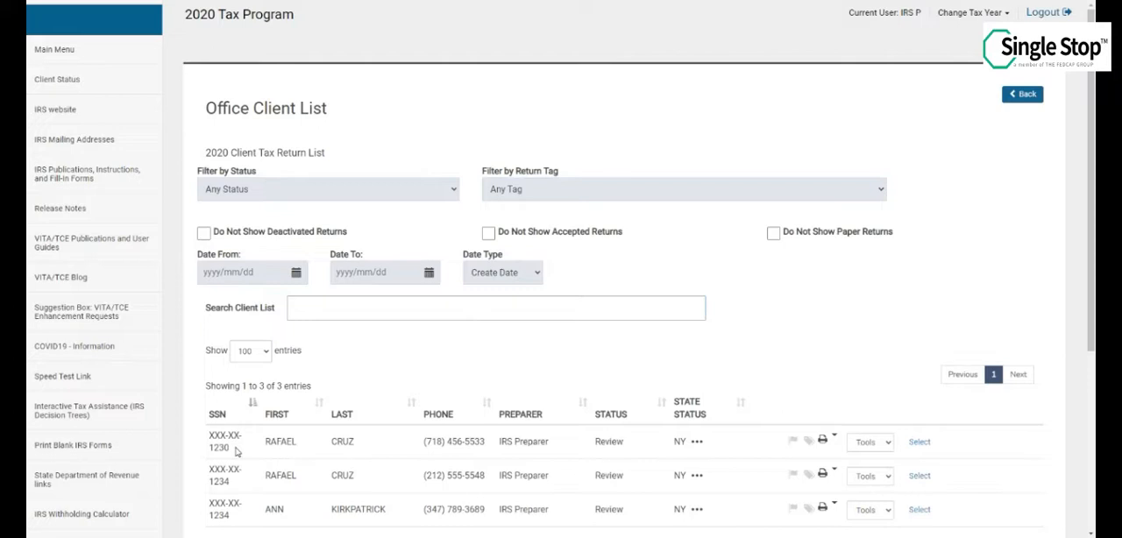
scroll(238, 458, "down", 1)
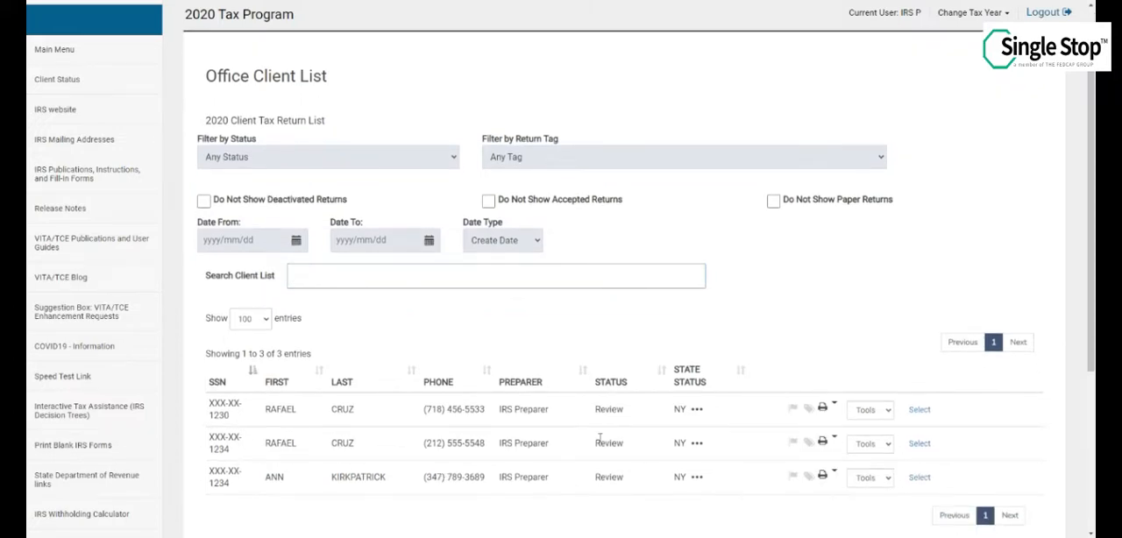
left_click(920, 448)
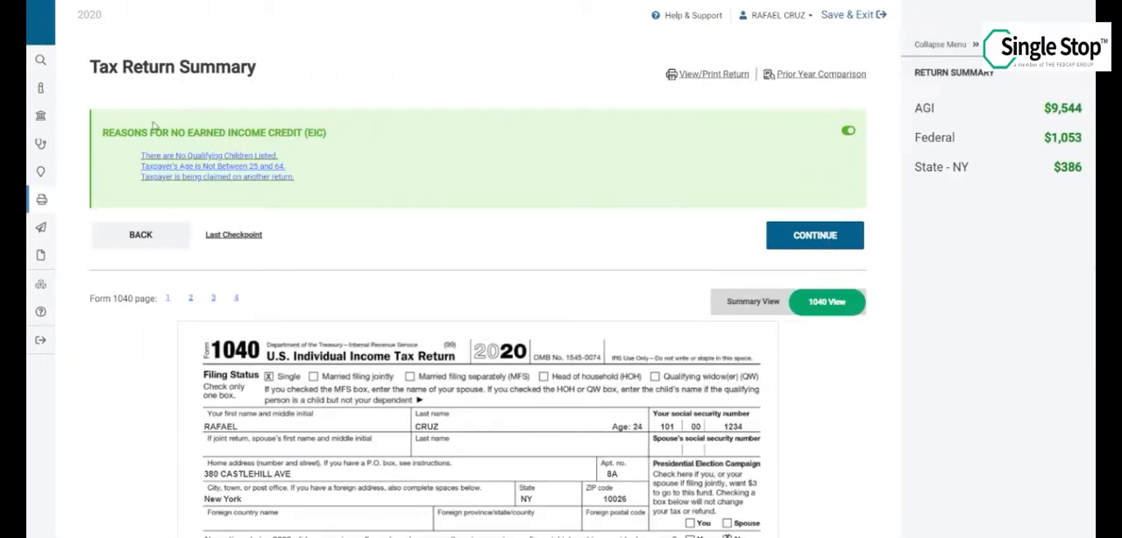
Open the personal information in the return's basic information and change the taxpayer's year of birth
mouse_move(33, 77)
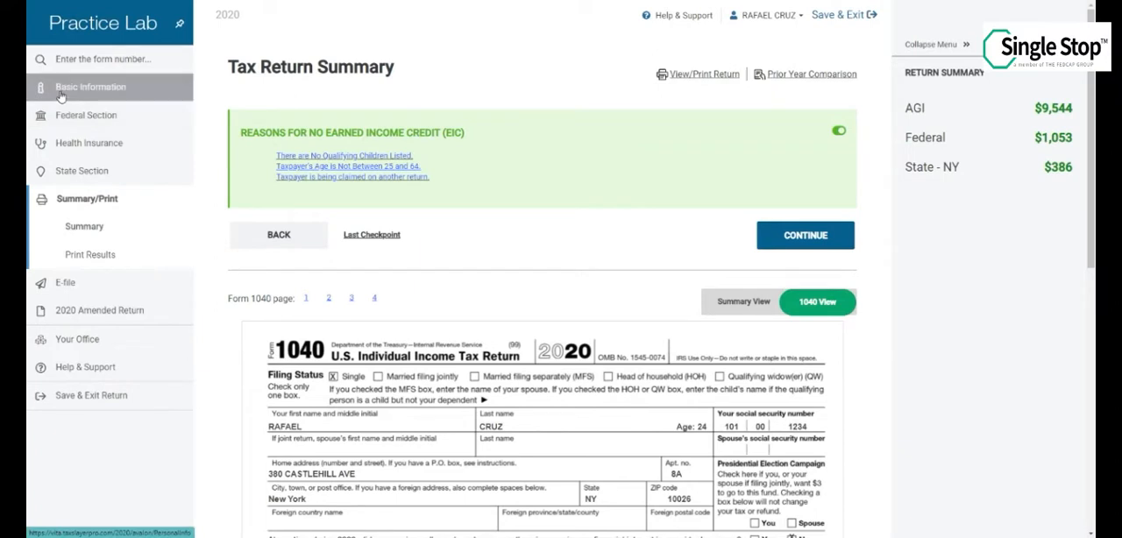
left_click(61, 91)
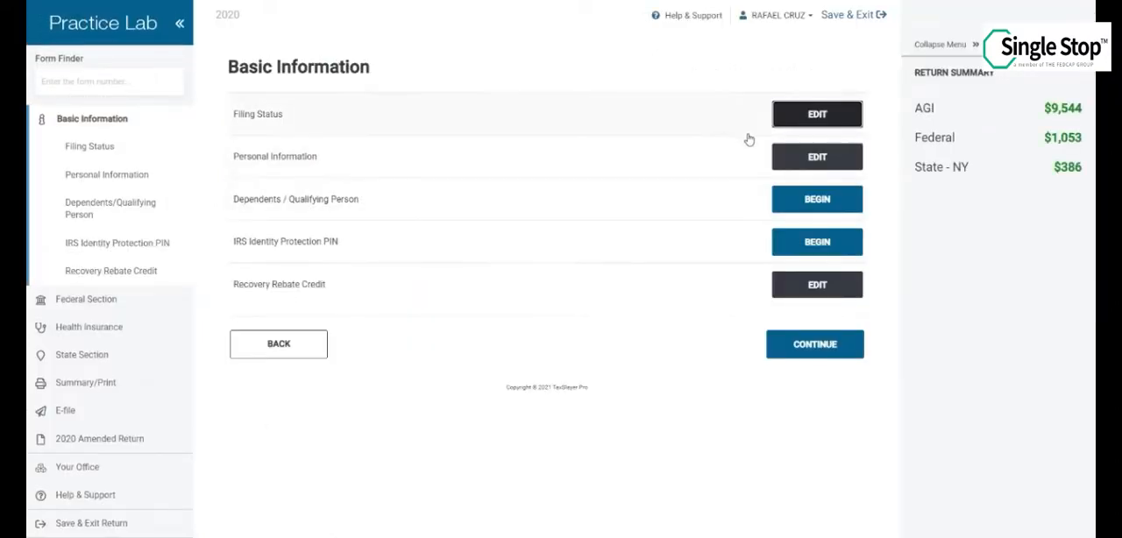
left_click(815, 158)
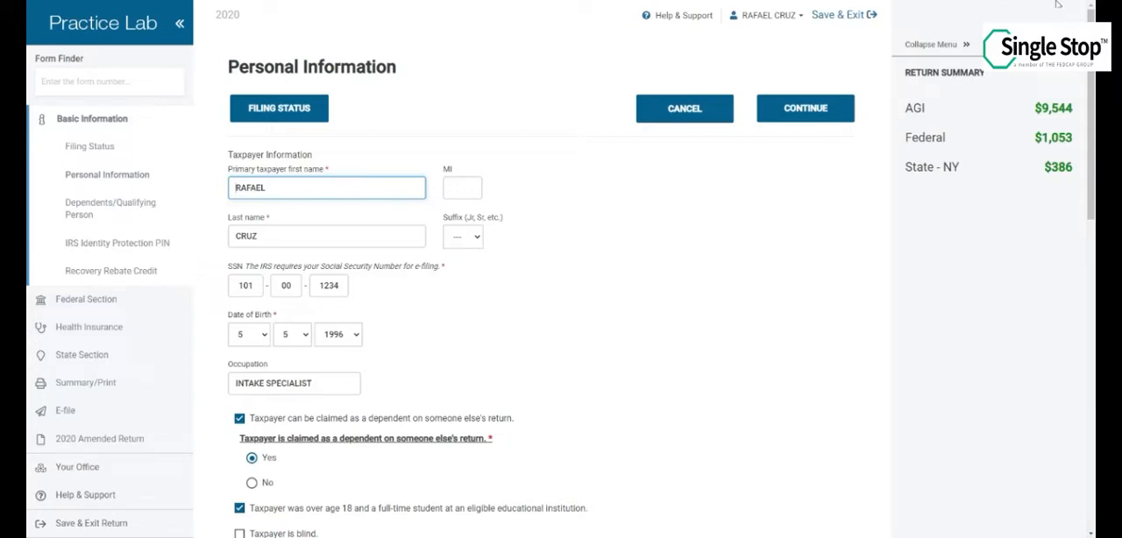
left_click(337, 334)
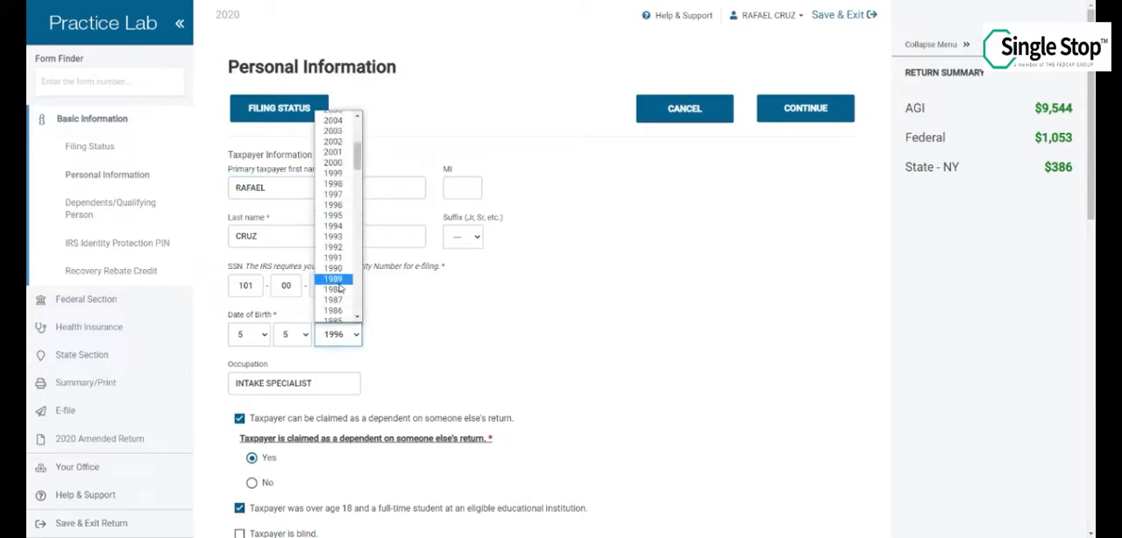
left_click(339, 290)
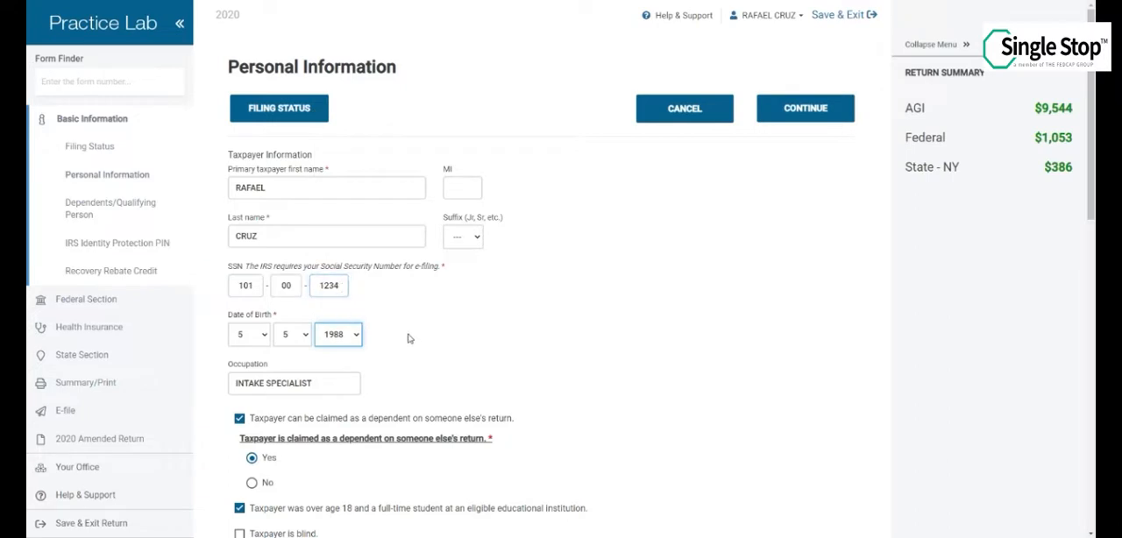
Deselect that the taxpayer can be claimed as a dependent on someone else's return and save the personal information
scroll(407, 341, "down", 1)
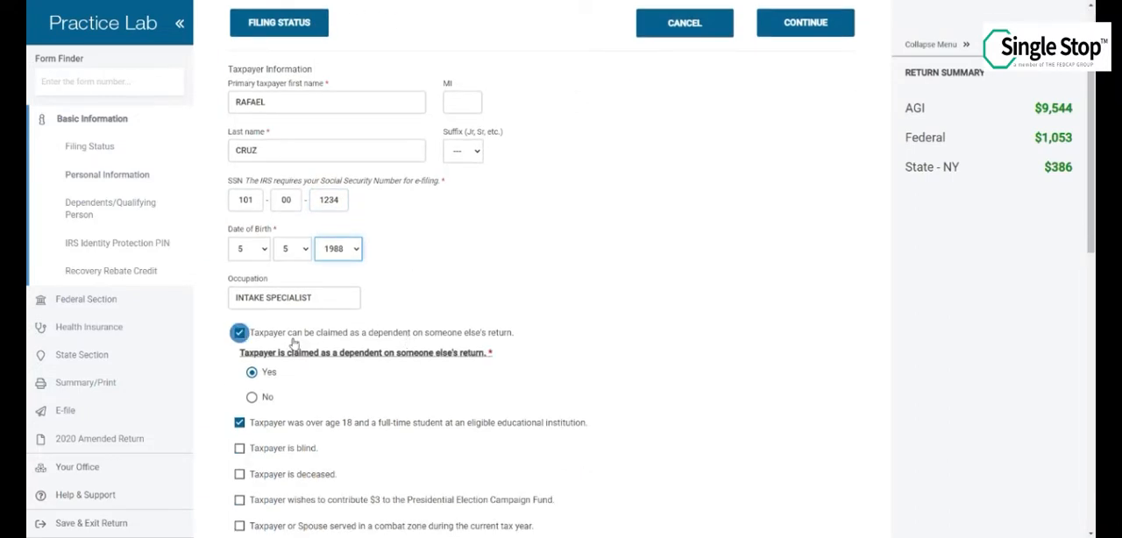
left_click(240, 334)
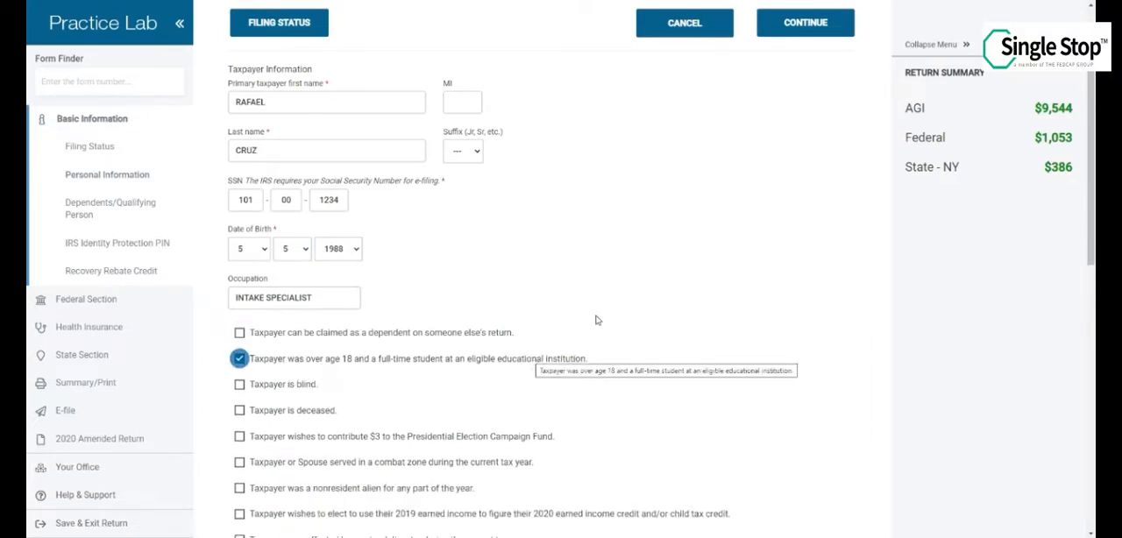
left_click(804, 26)
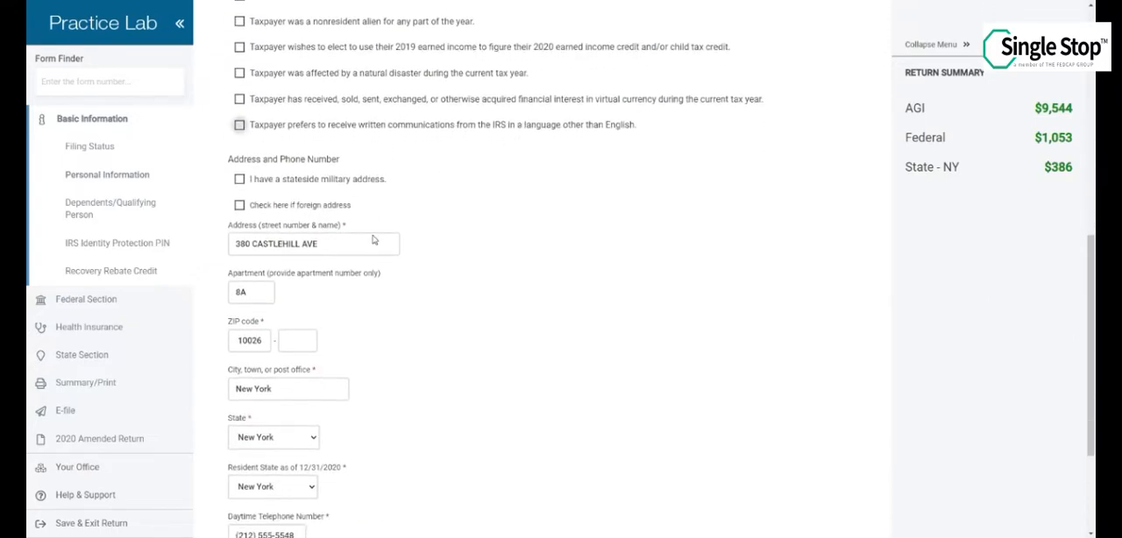
scroll(412, 342, "down", 3)
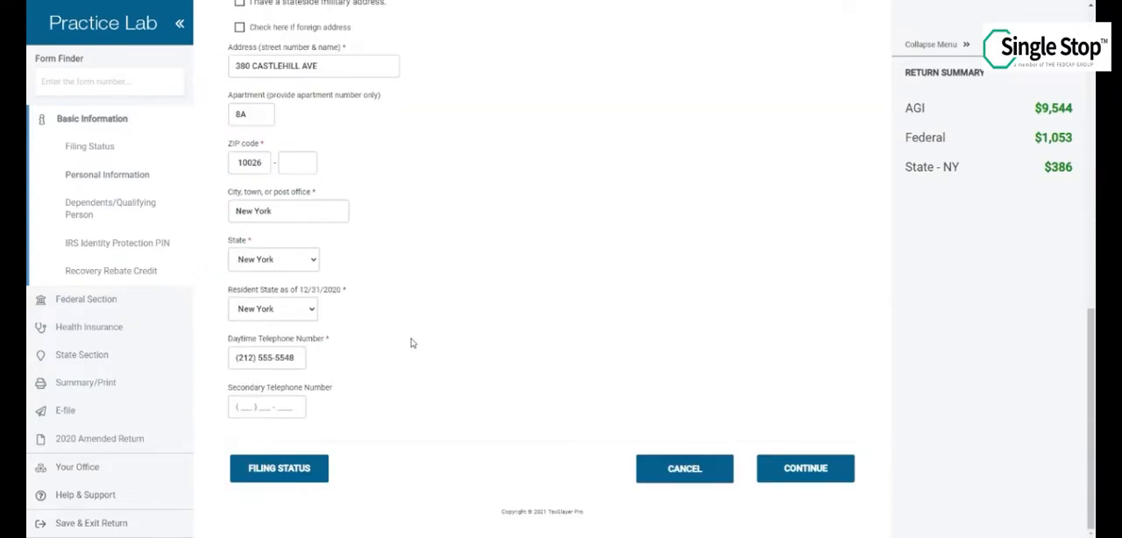
left_click(801, 468)
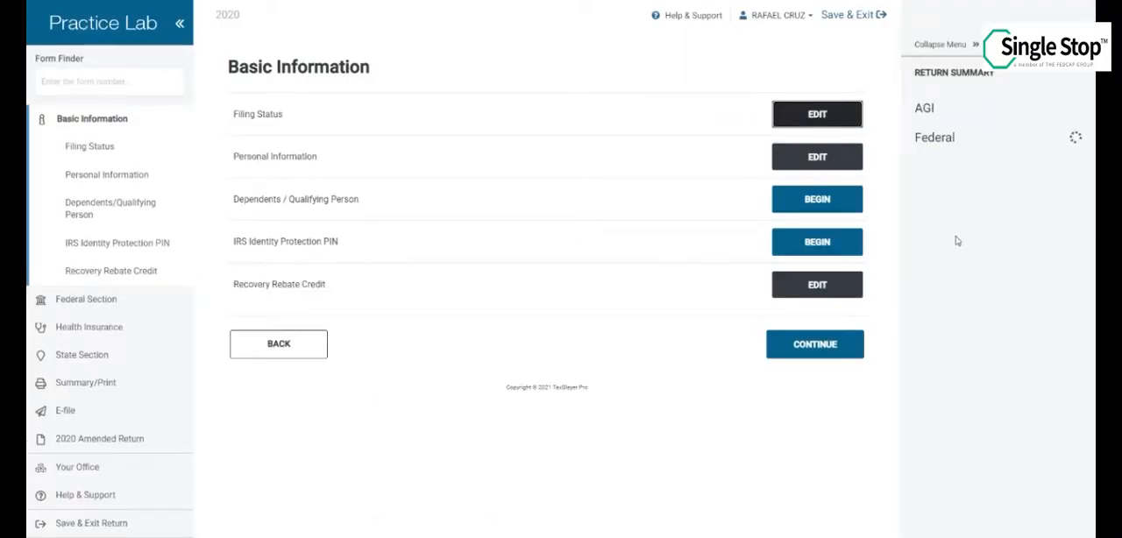
Report stimulus payments of $1200 for the first round and $600 for the second in the Recovery Rebate Credit, and continue to federal income
left_click(808, 284)
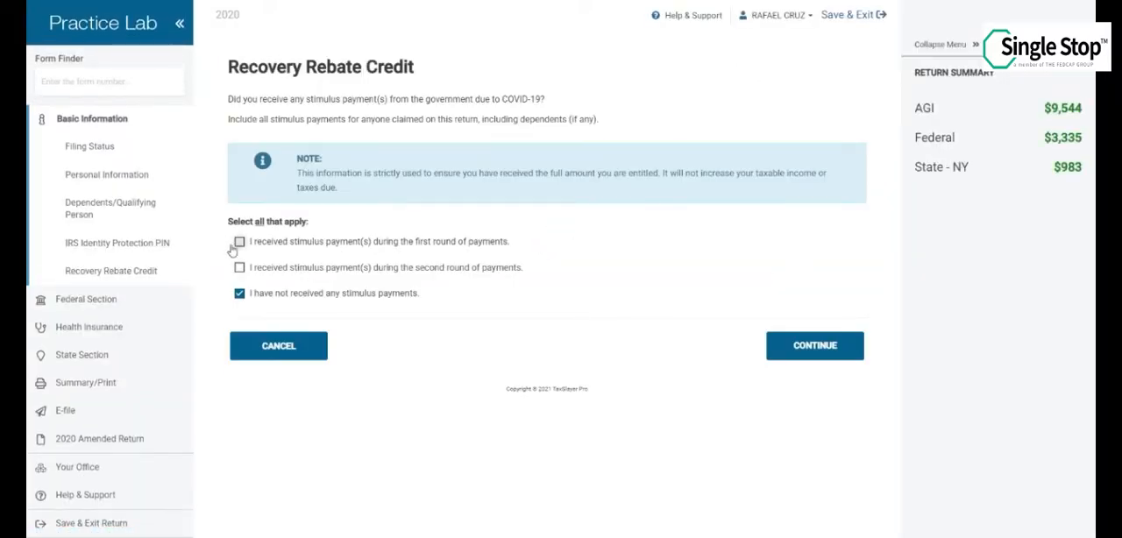
left_click(237, 243)
left_click(289, 302)
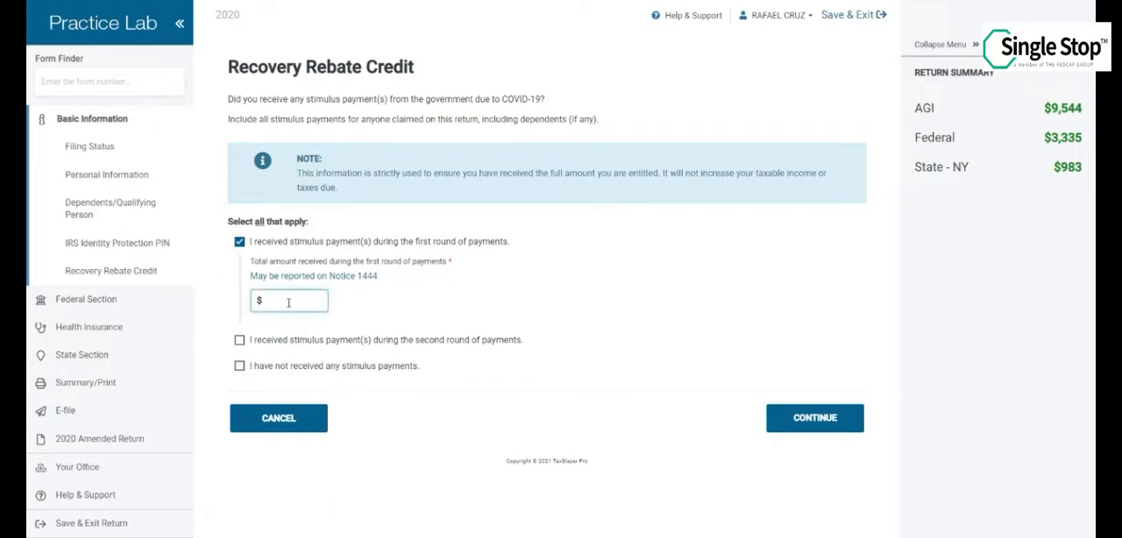
type("1200")
left_click(239, 341)
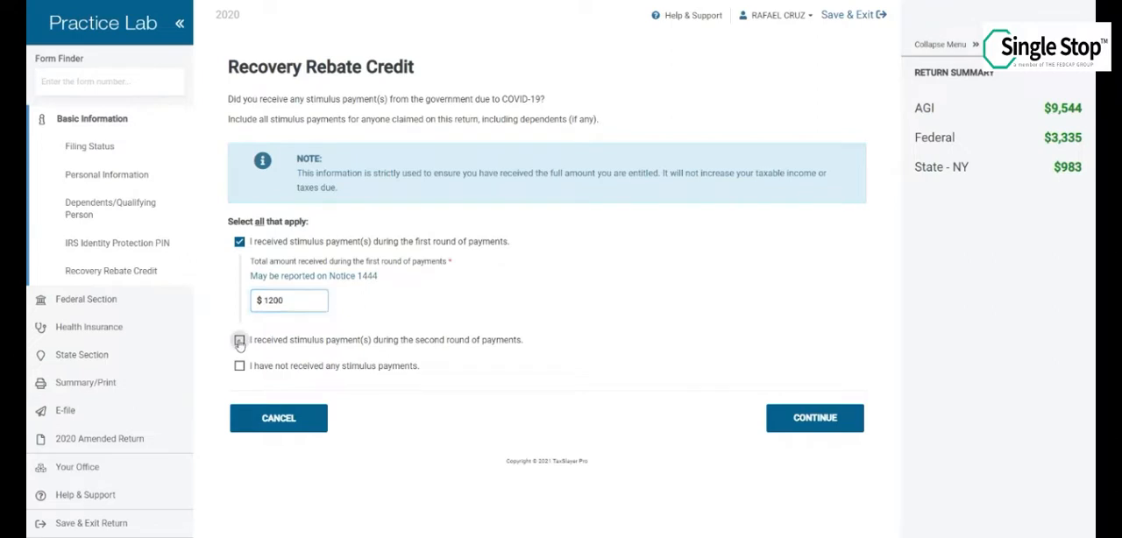
left_click(284, 400)
type("600")
left_click(487, 428)
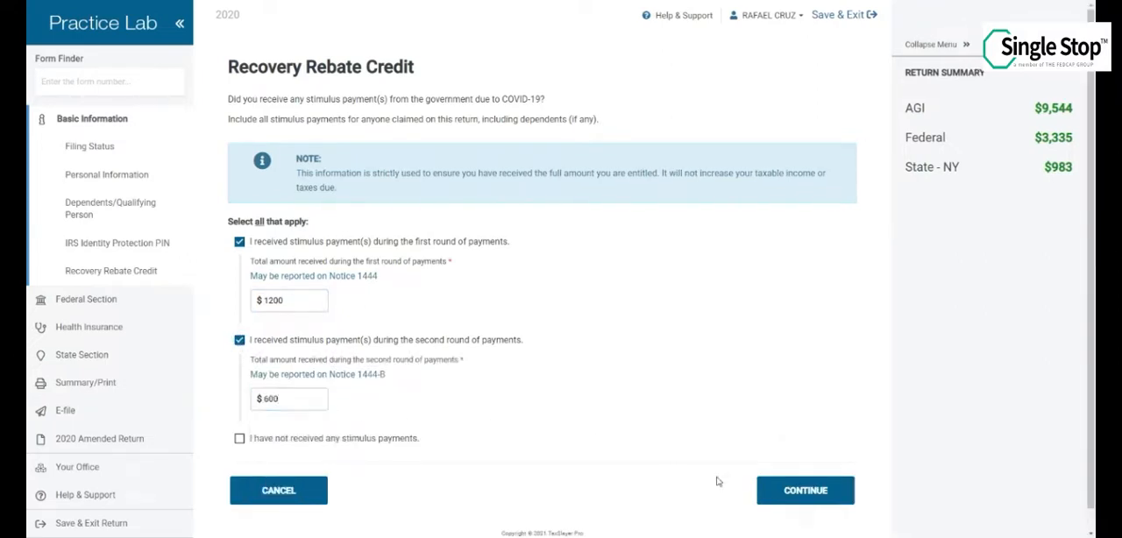
left_click(779, 492)
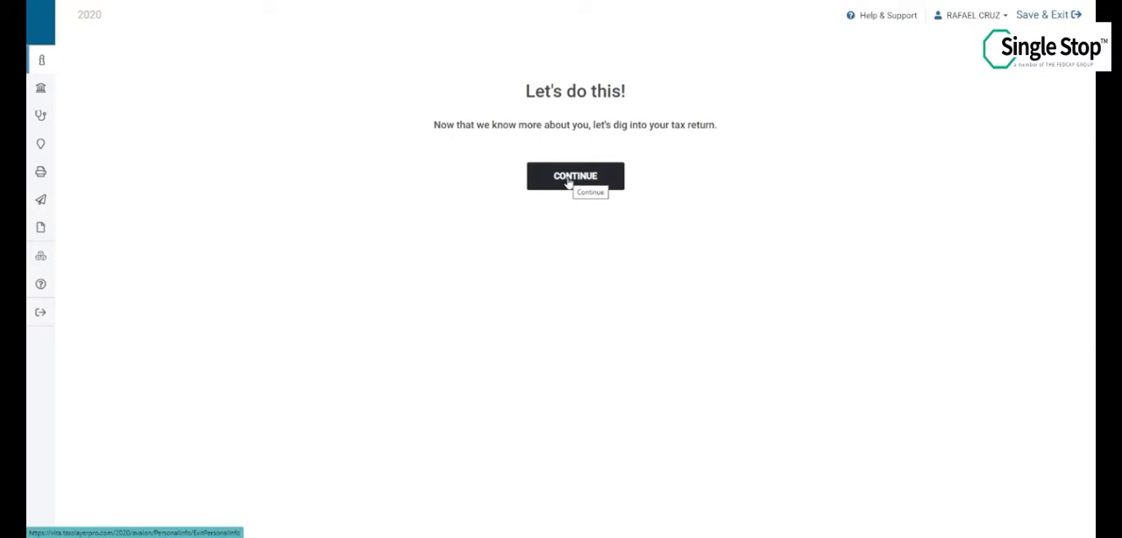
left_click(568, 180)
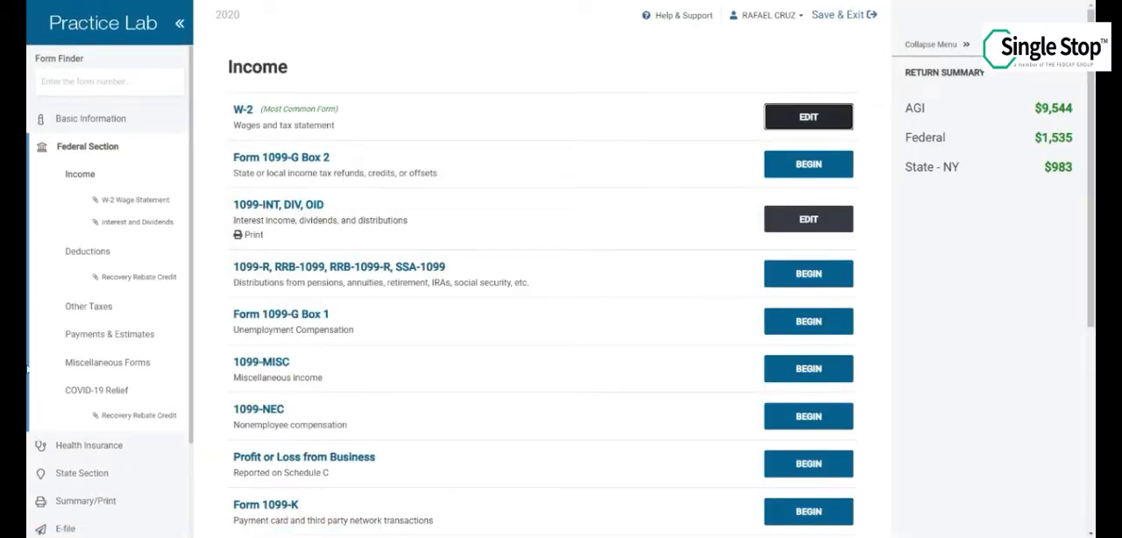
Review the existing W-2 wage statement and the interest and dividend entries, and return to the income list
left_click(821, 117)
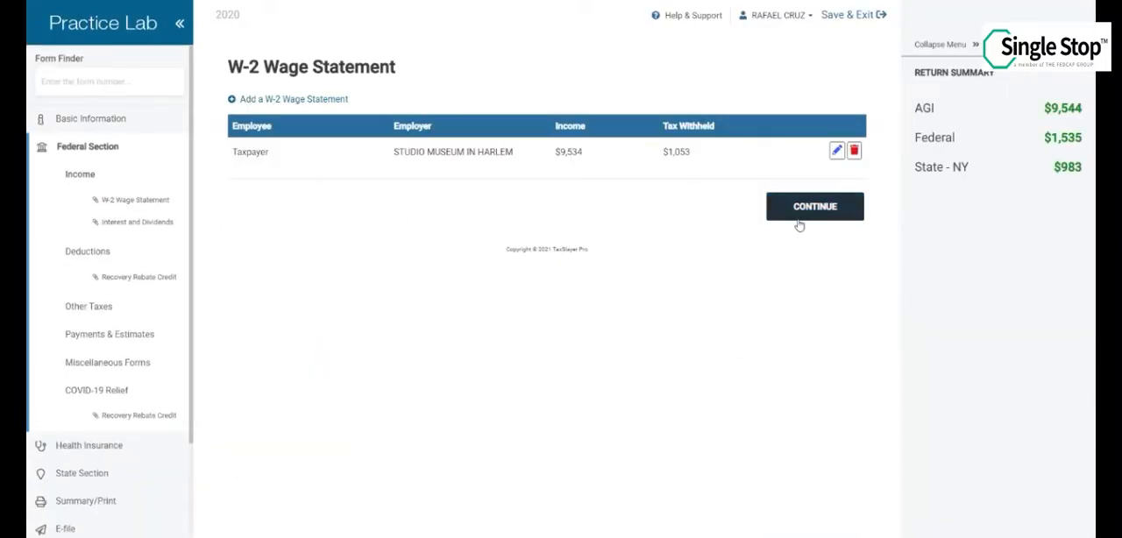
left_click(800, 225)
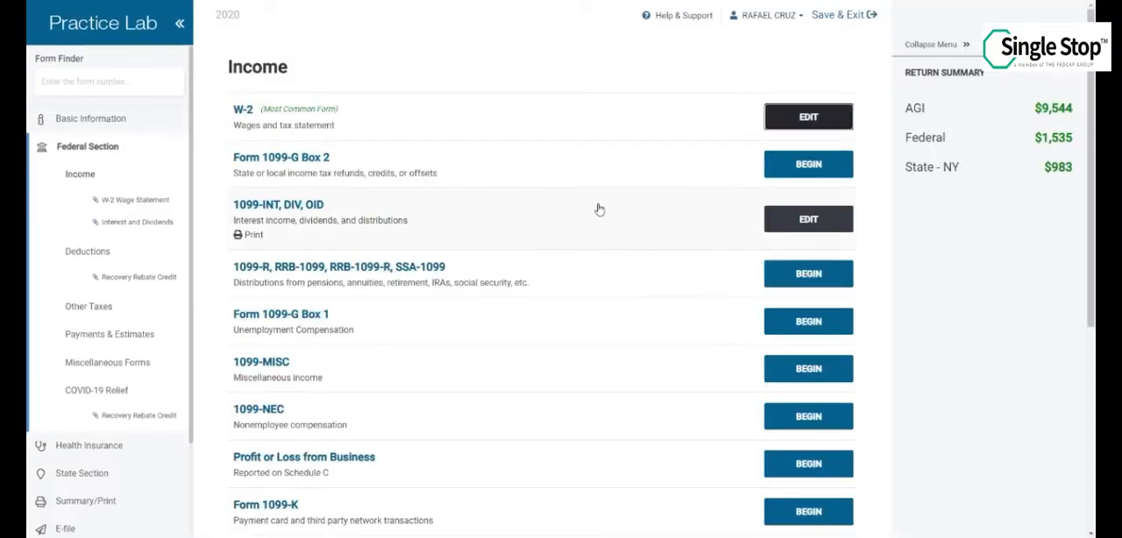
left_click(800, 219)
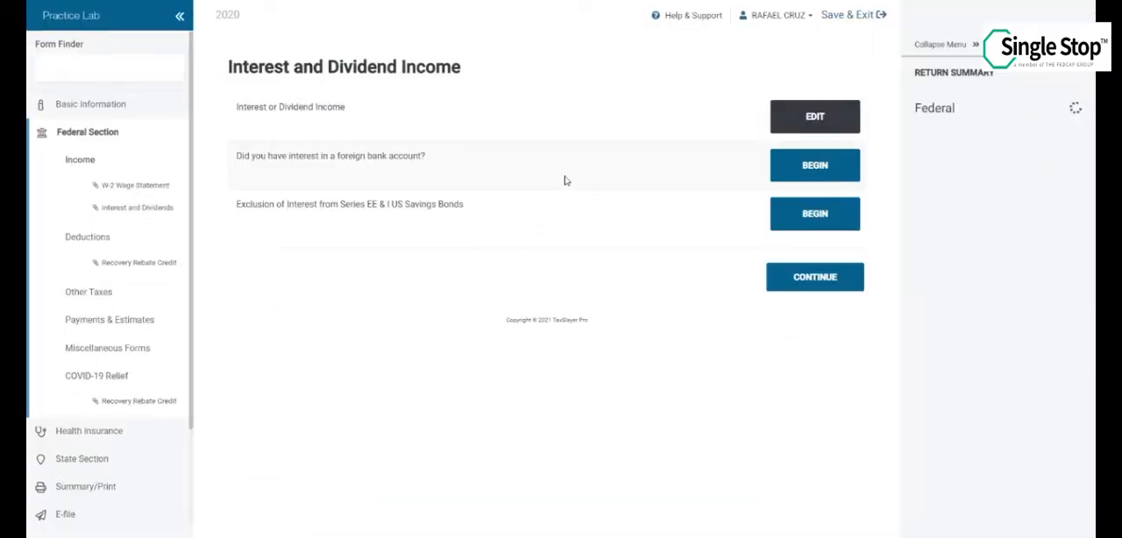
left_click(803, 128)
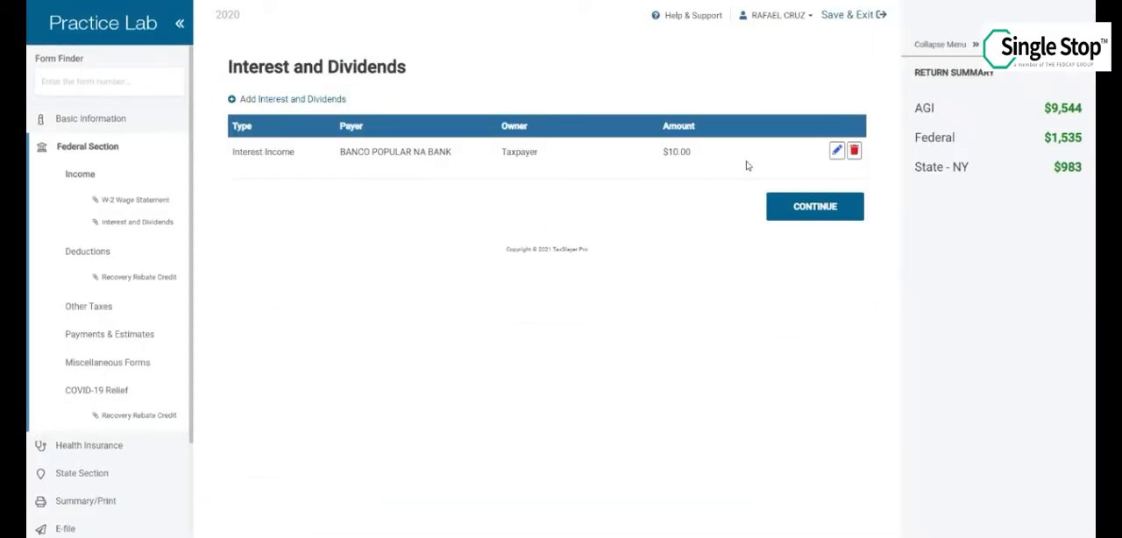
left_click(785, 206)
left_click(787, 277)
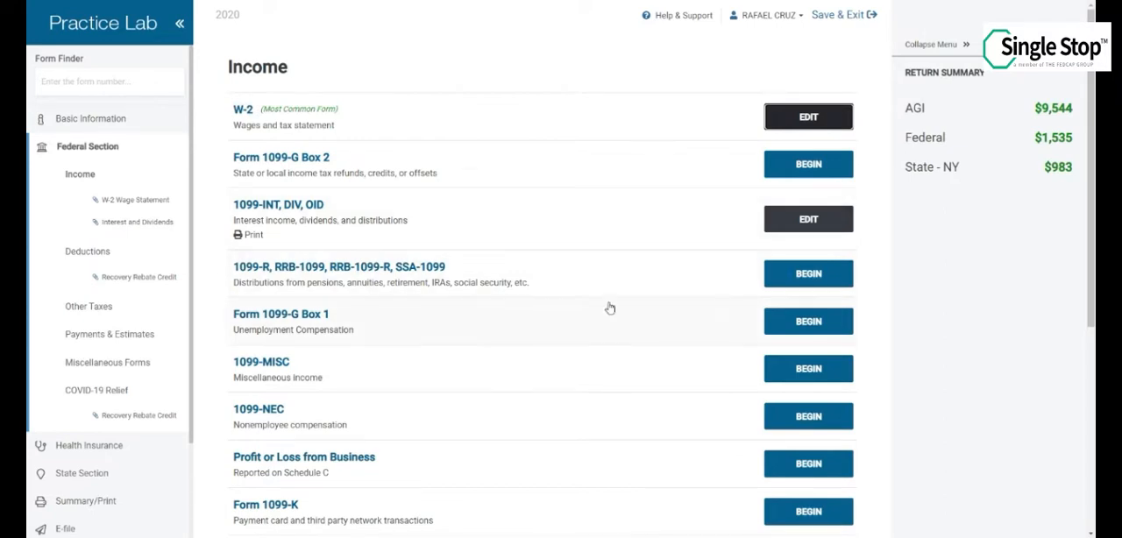
Begin a new 1099-G unemployment compensation entry and fill in the payer's federal ID number
left_click(806, 324)
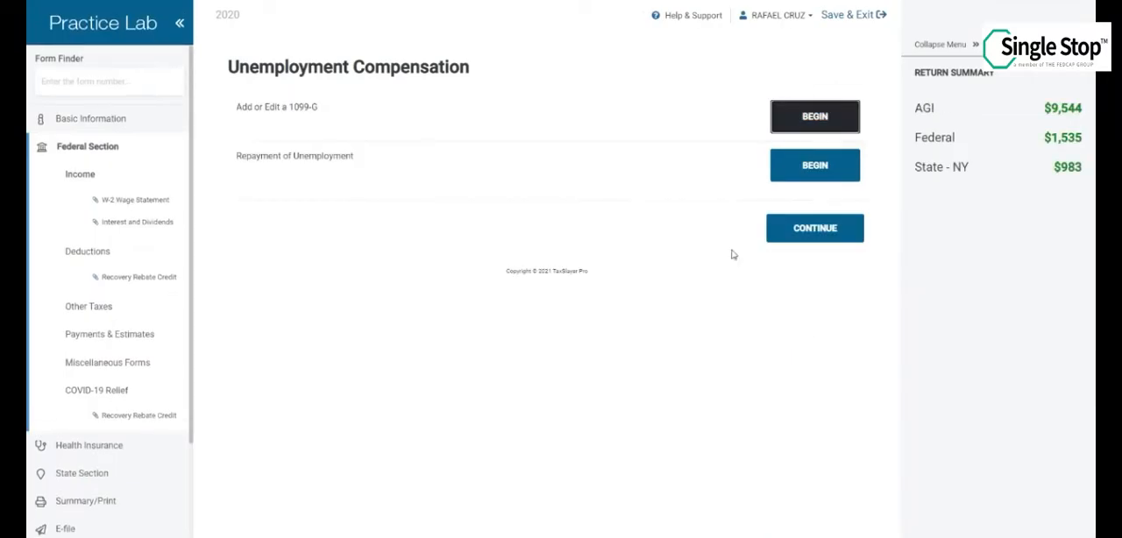
left_click(794, 122)
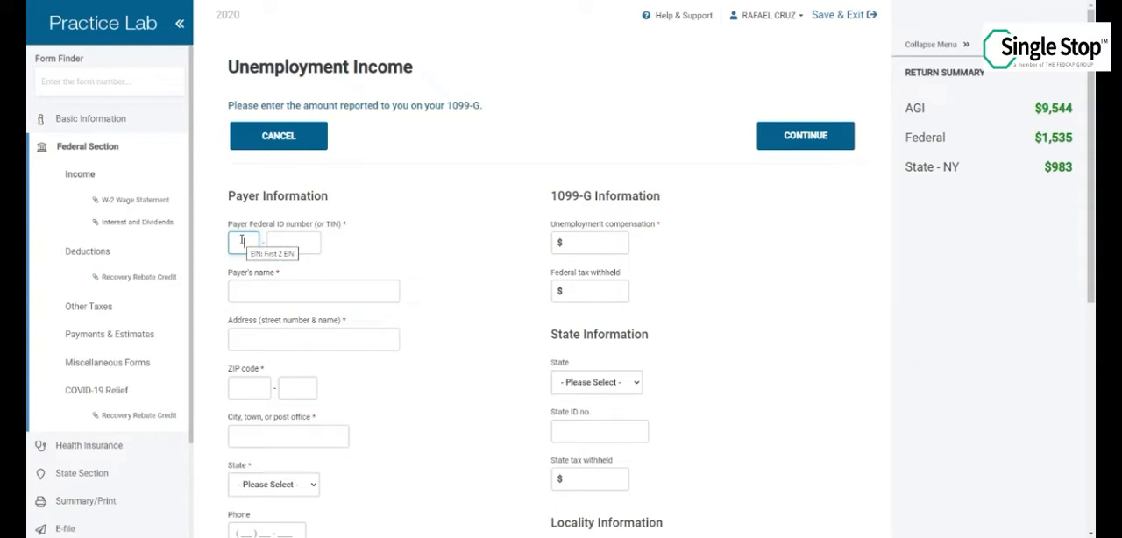
left_click(242, 240)
type("27")
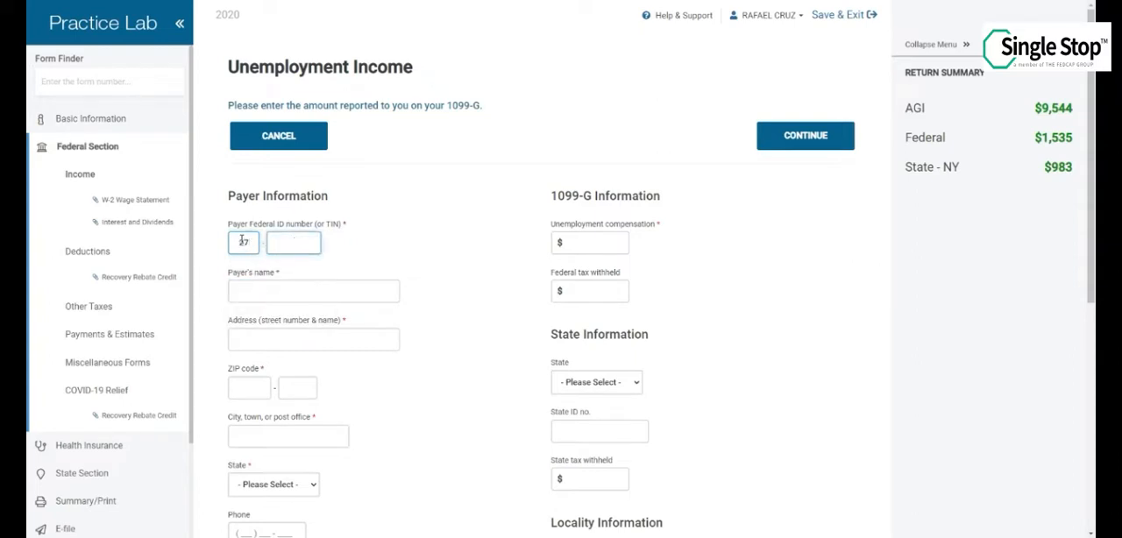
type("02")
type("9")
type("117")
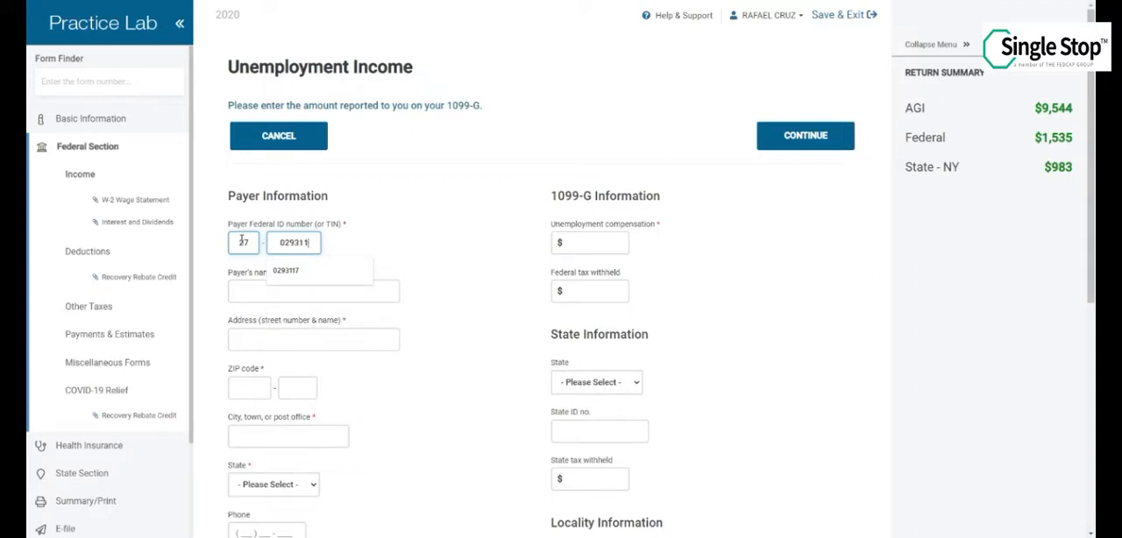
key("Tab")
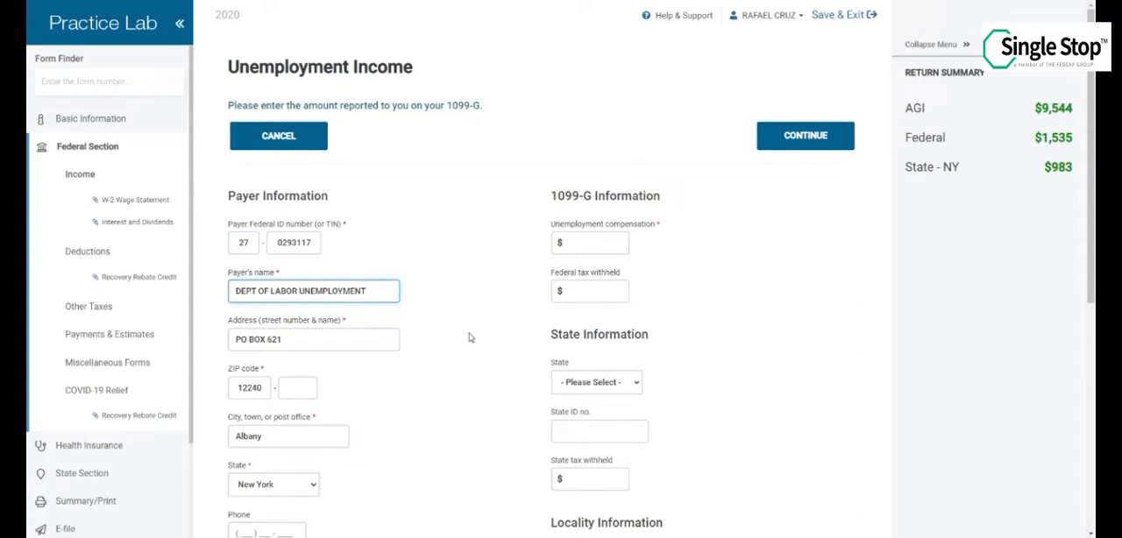
Enter unemployment compensation of $2300 and federal tax withheld of $230 for the 1099-G
scroll(469, 337, "down", 1)
scroll(469, 337, "down", 1)
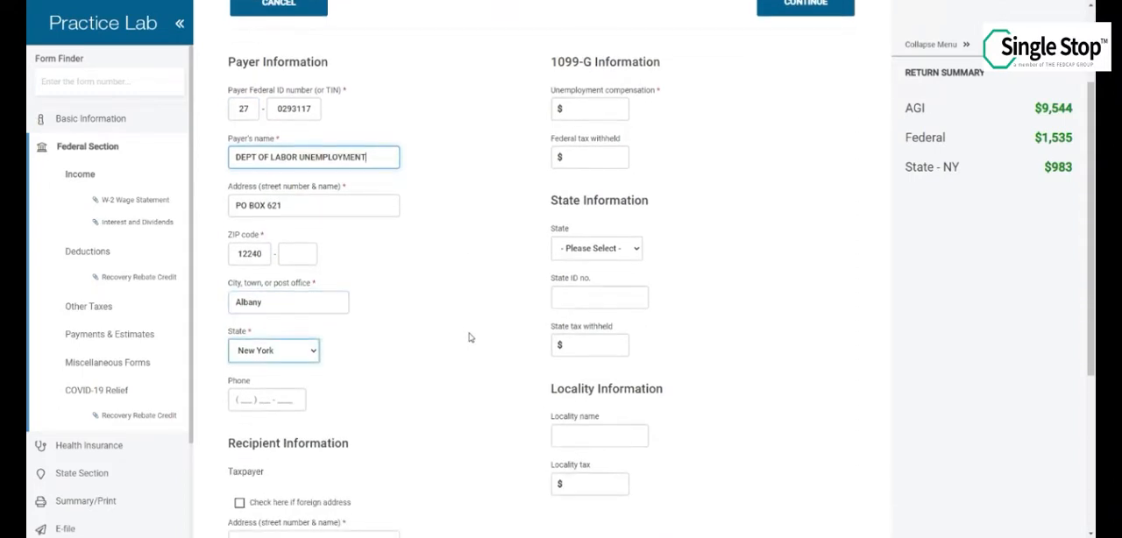
left_click(622, 109)
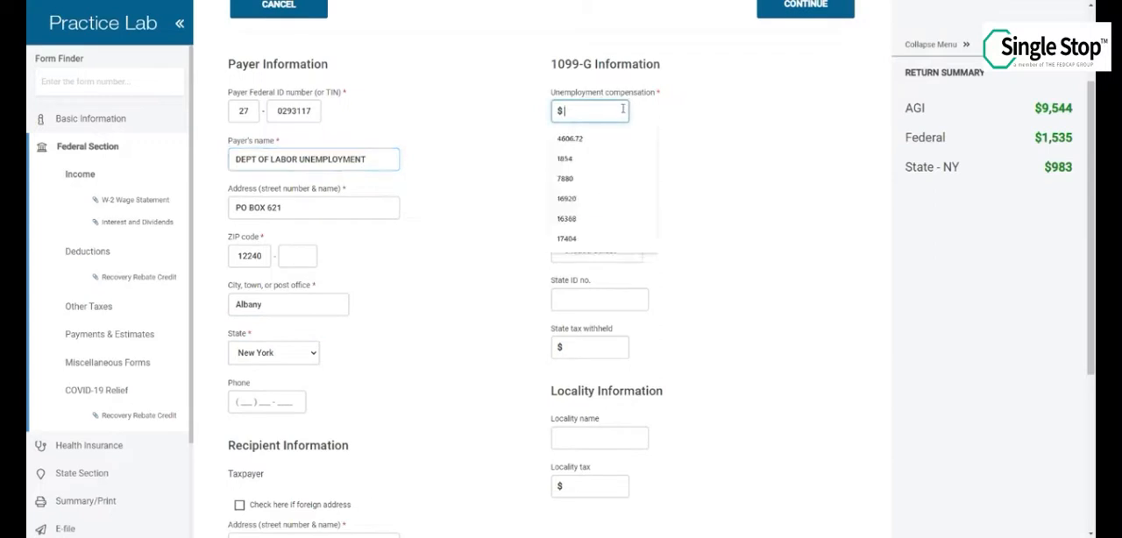
type("2300")
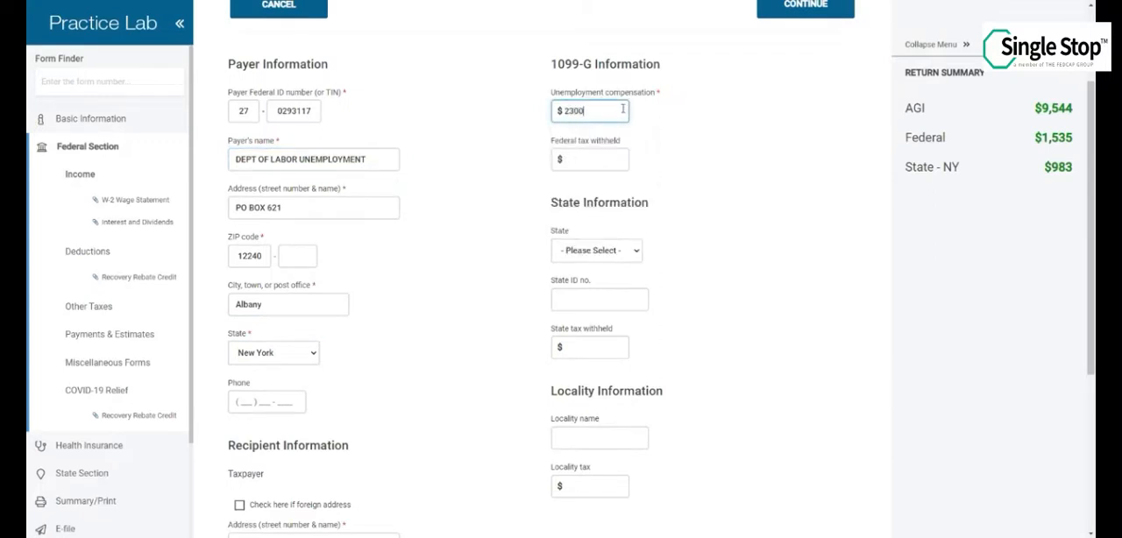
key("Tab")
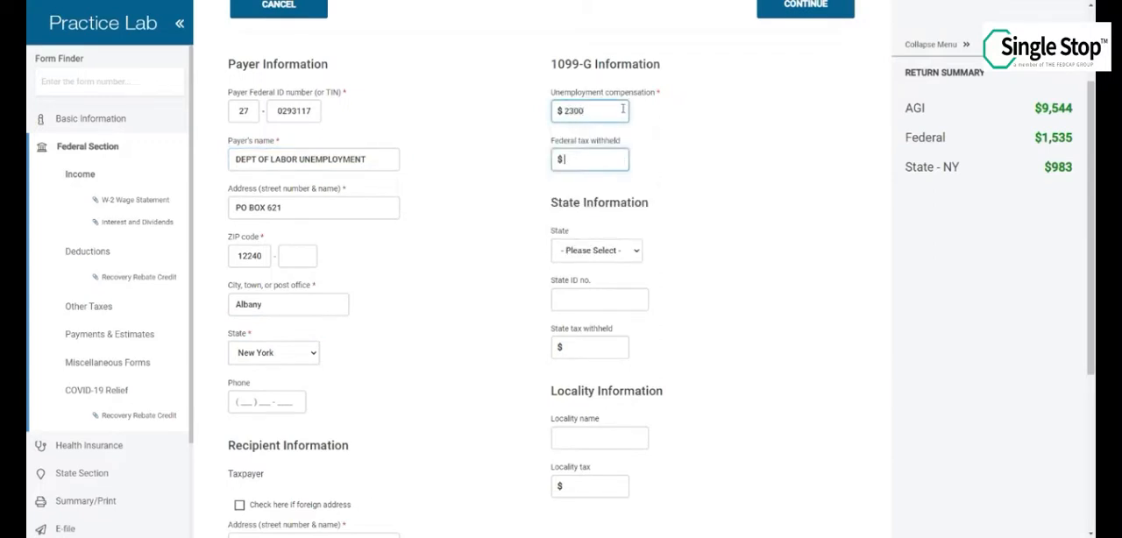
type("230")
Complete the 1099-G state information with New York, the state ID number and $80 state tax withheld, and save it back to the income list
scroll(604, 175, "down", 1)
key("Tab")
type("New York")
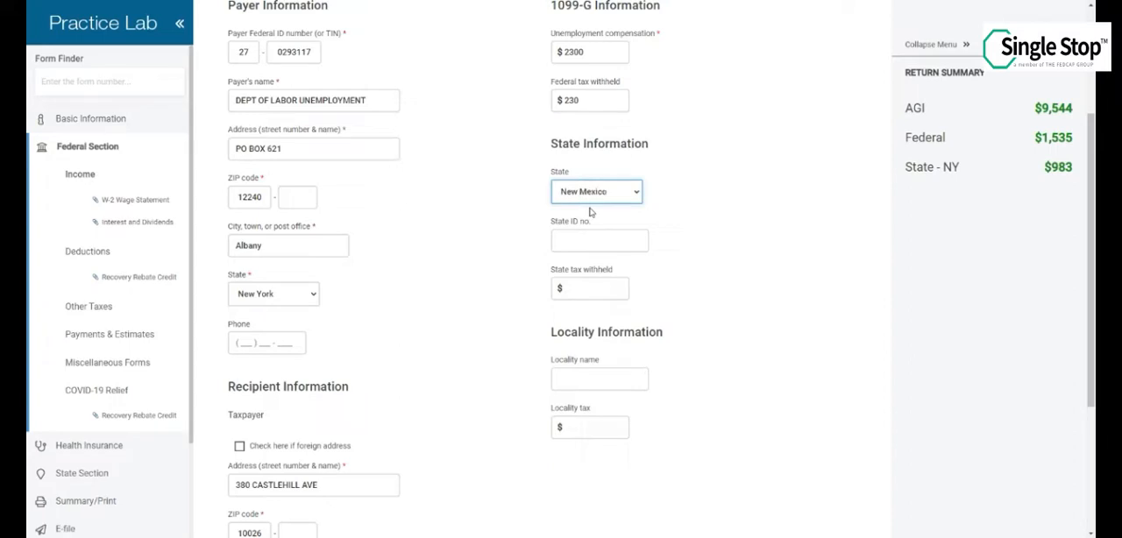
key("Tab")
type("270293117")
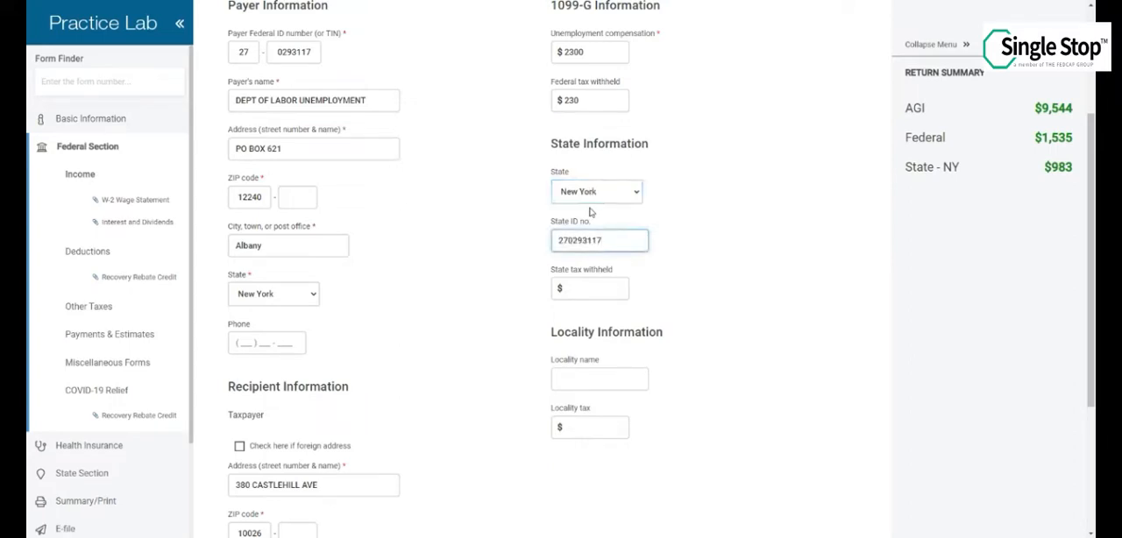
key("Tab")
type("80")
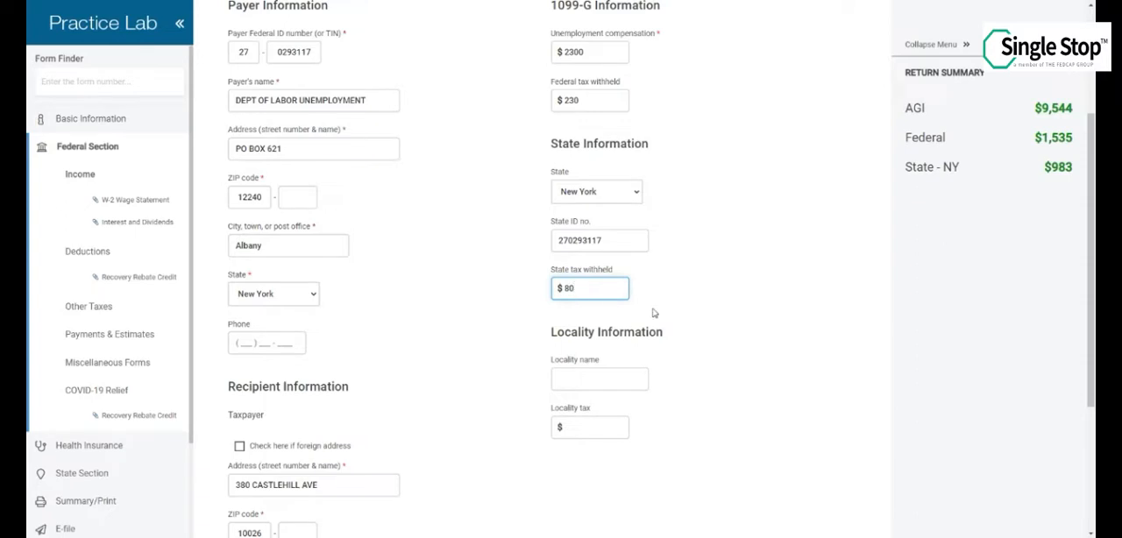
scroll(654, 313, "down", 2)
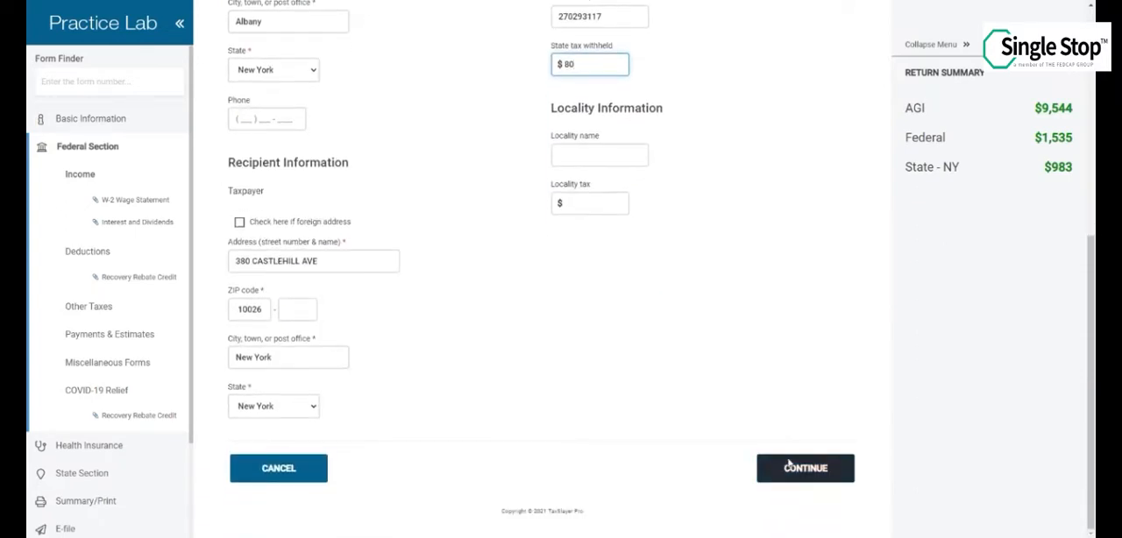
left_click(790, 465)
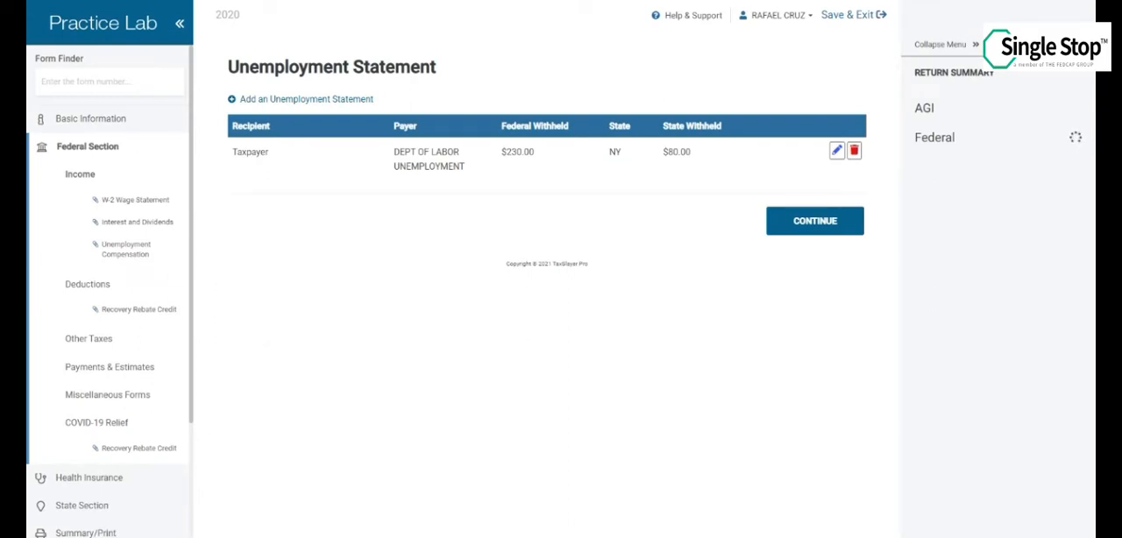
left_click(827, 222)
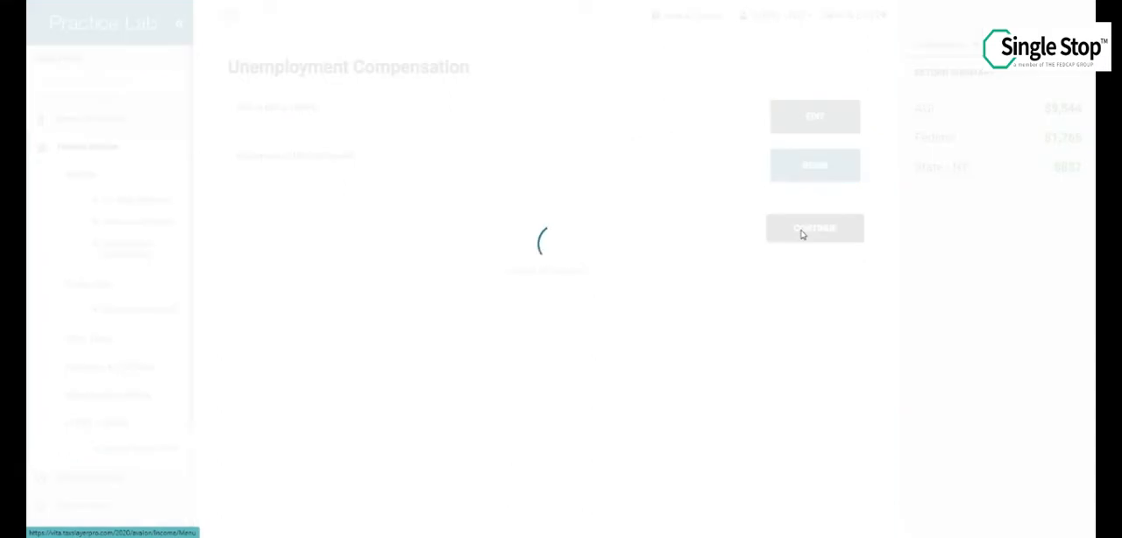
Begin a Form 1099-C cancellation of debt entry under Less Common Income
scroll(645, 305, "down", 4)
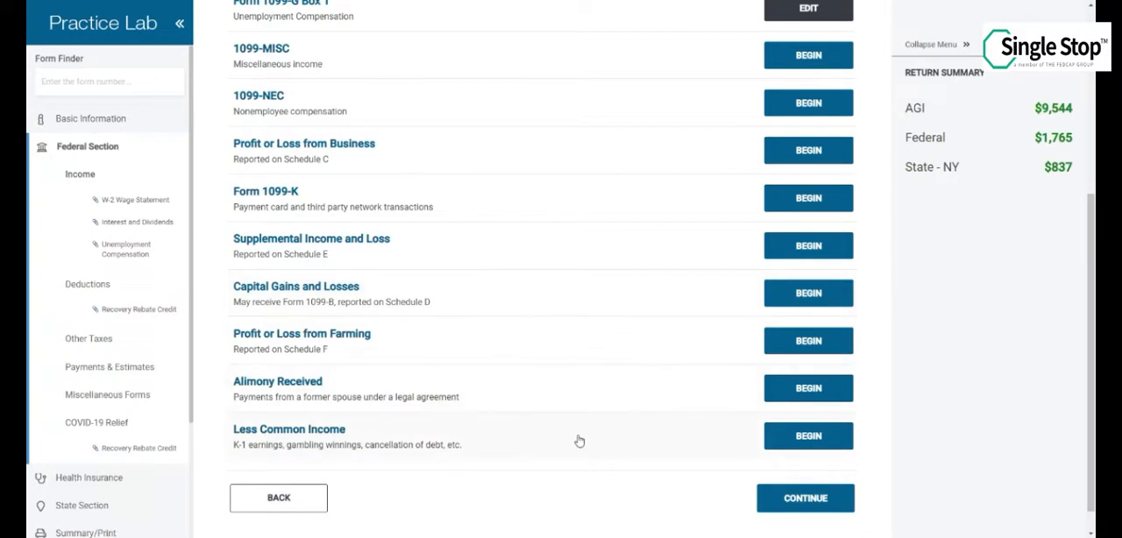
left_click(808, 436)
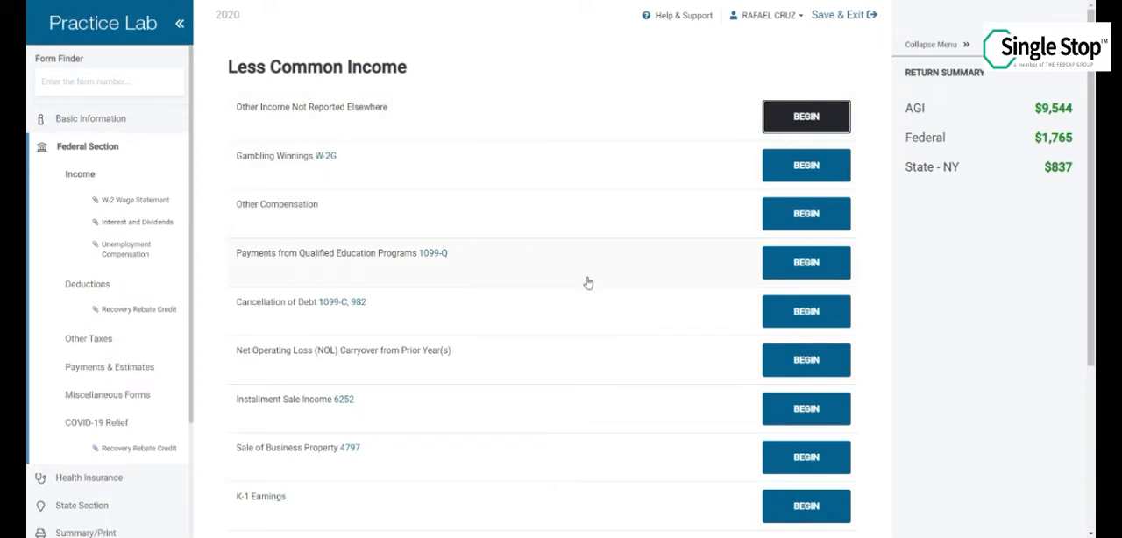
left_click(801, 319)
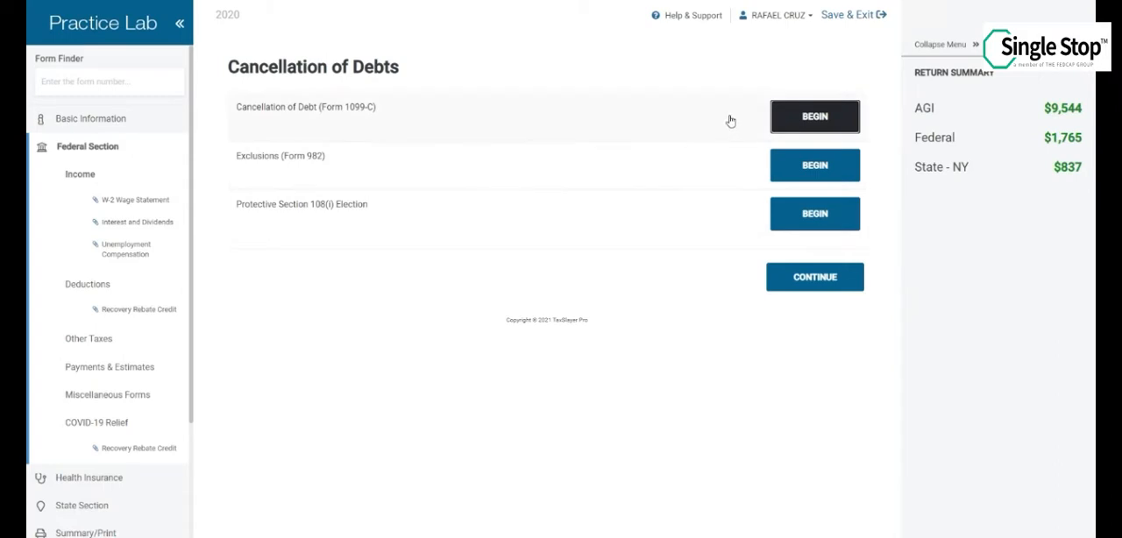
left_click(837, 118)
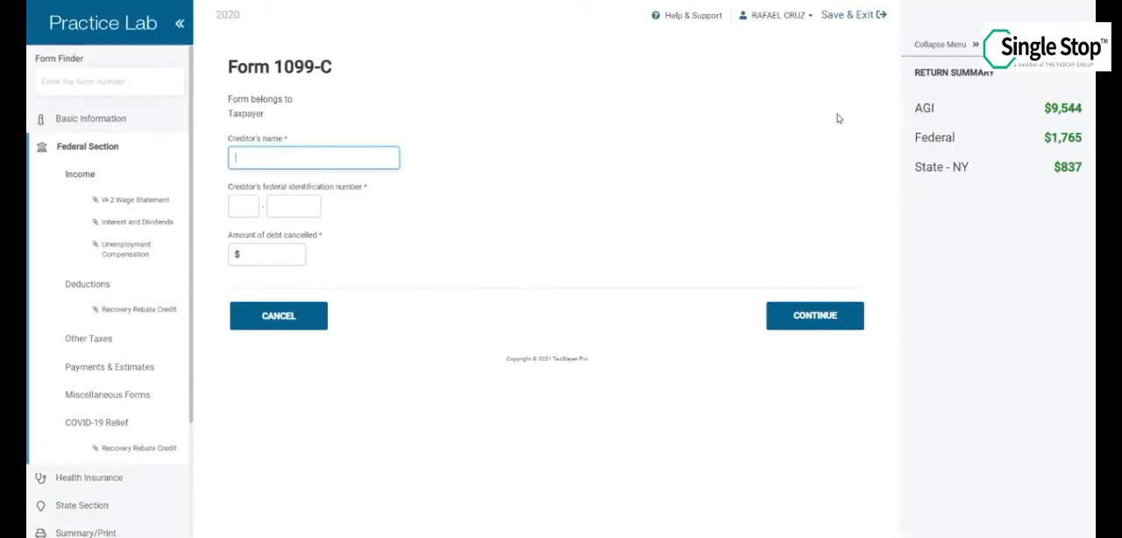
Enter BUFFET VISA CARD as the creditor and fill in the creditor's federal identification number
left_click(314, 157)
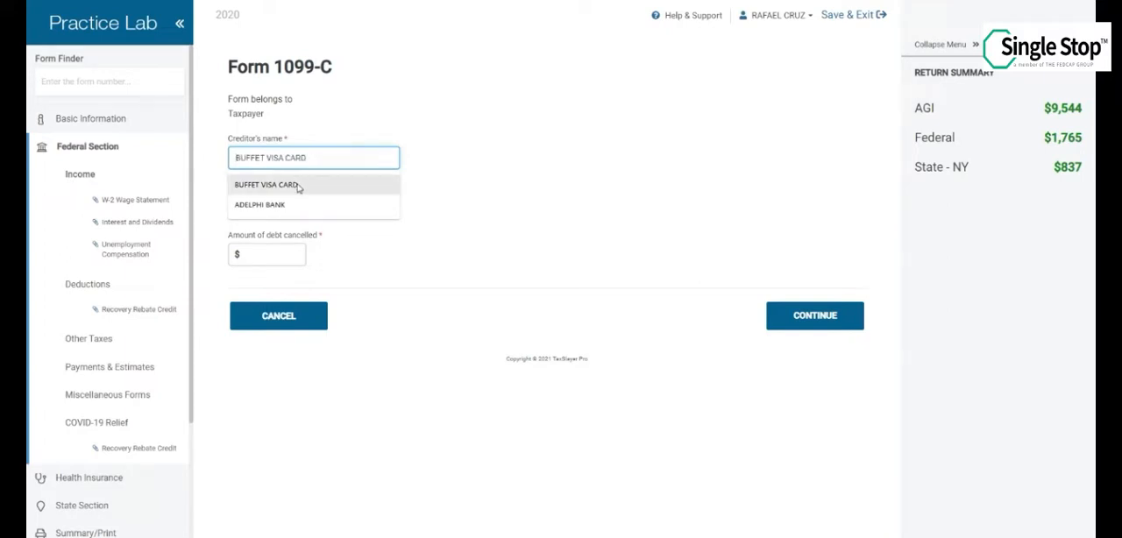
left_click(301, 184)
left_click(244, 202)
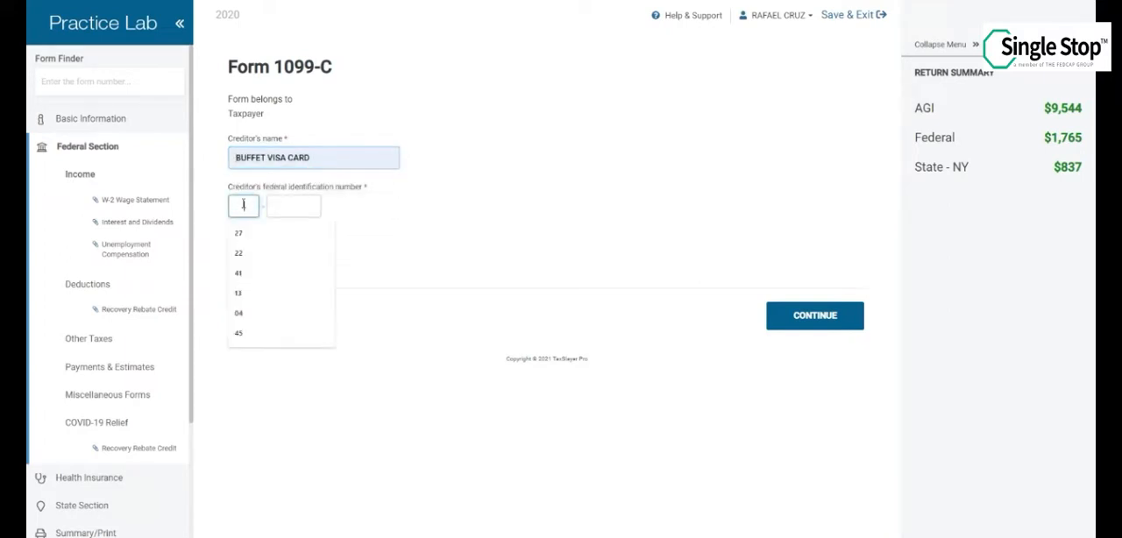
type("60")
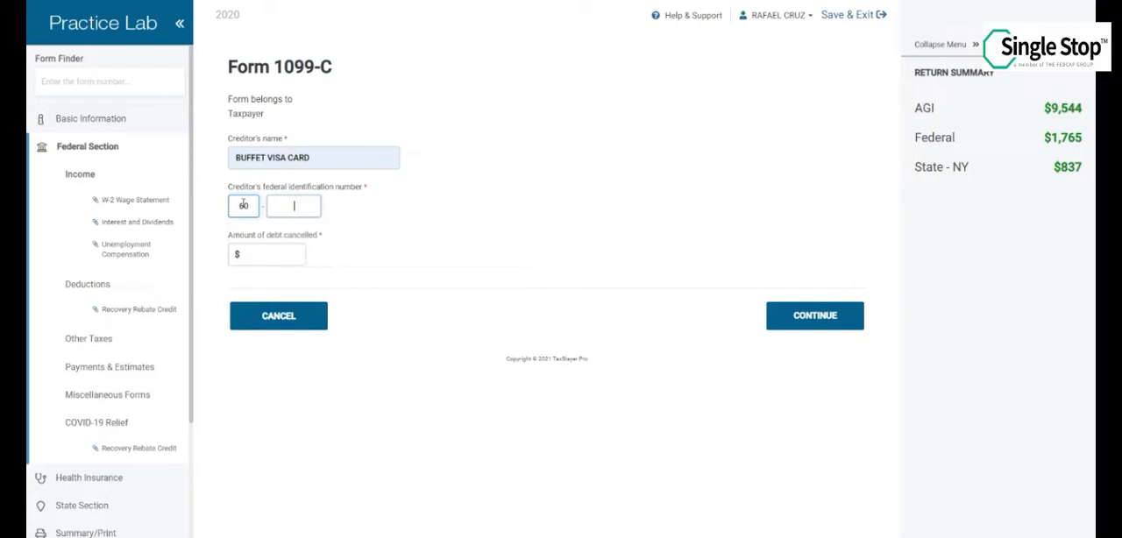
type("000")
type("8763")
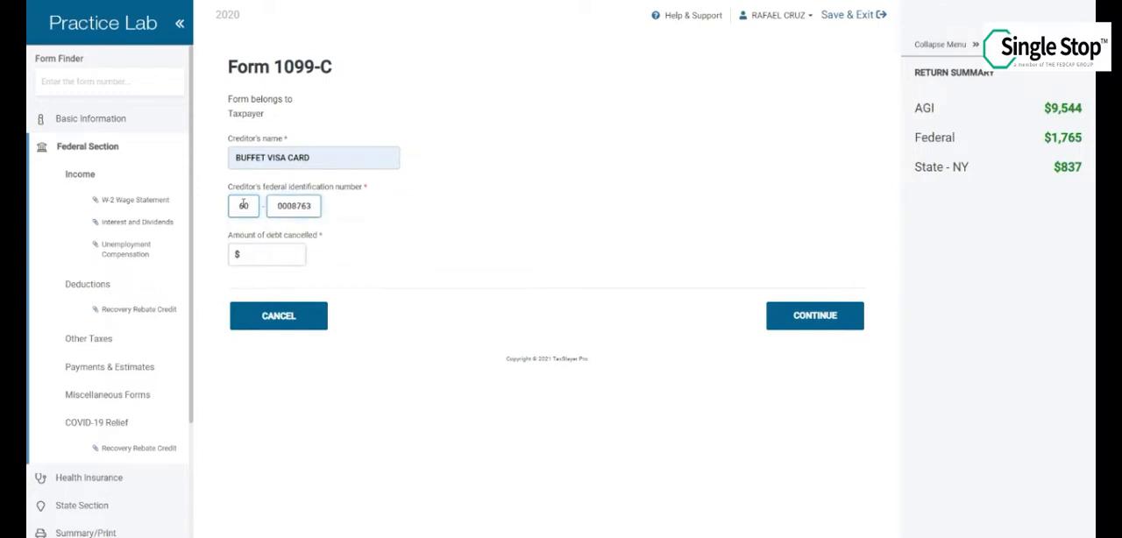
Set the amount of debt cancelled to $2200, save the Form 1099-C and leave the Cancellation of Debts section
key("Tab")
type("2200")
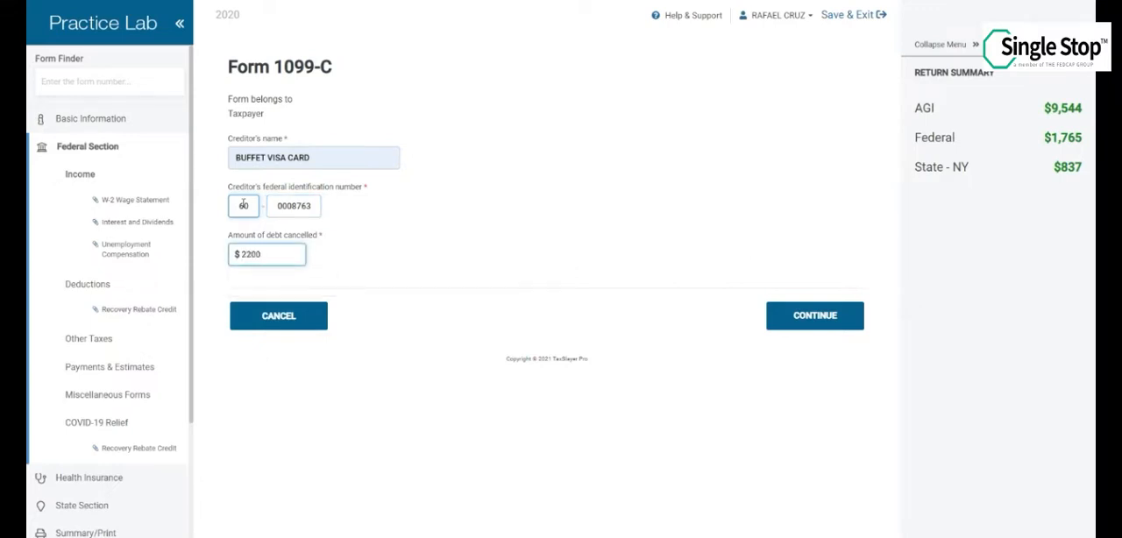
left_click(783, 316)
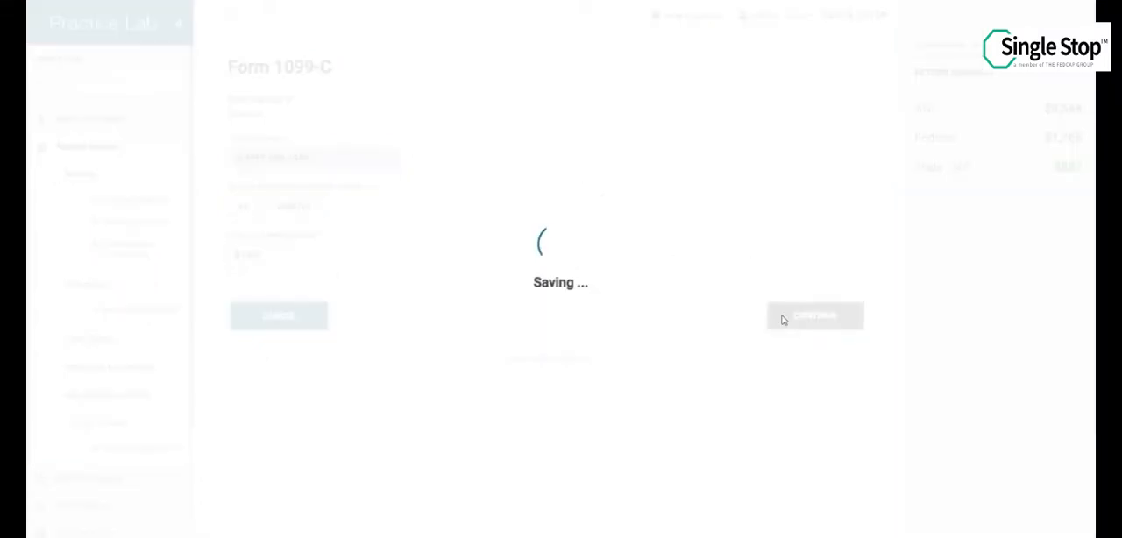
left_click(801, 211)
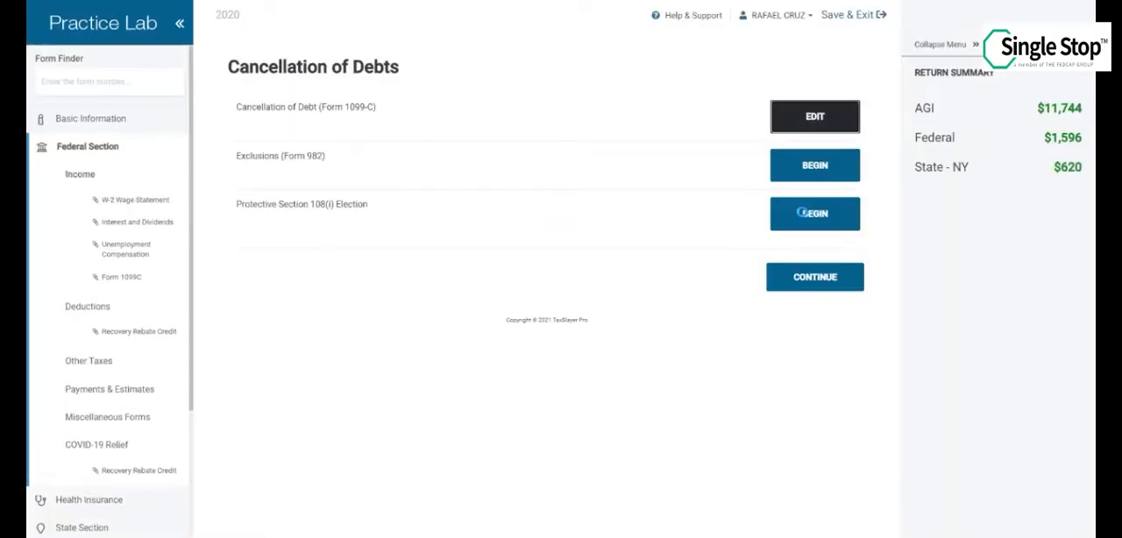
left_click(787, 283)
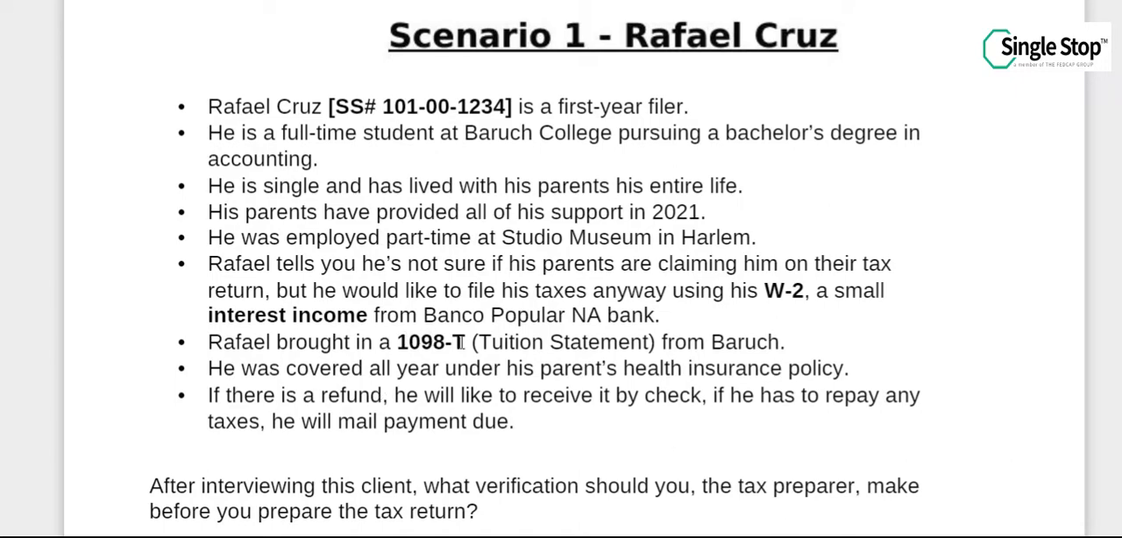
Review the Scenario 1 client facts and the attached 2021 Form 1099-INT in the practice document
scroll(592, 402, "down", 3)
scroll(593, 402, "down", 15)
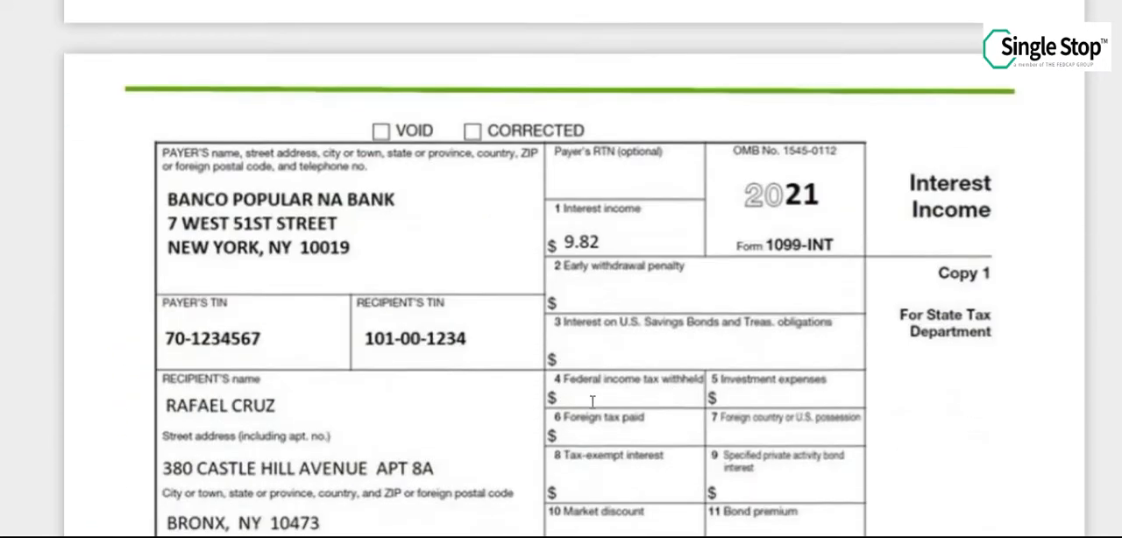
scroll(593, 403, "down", 1)
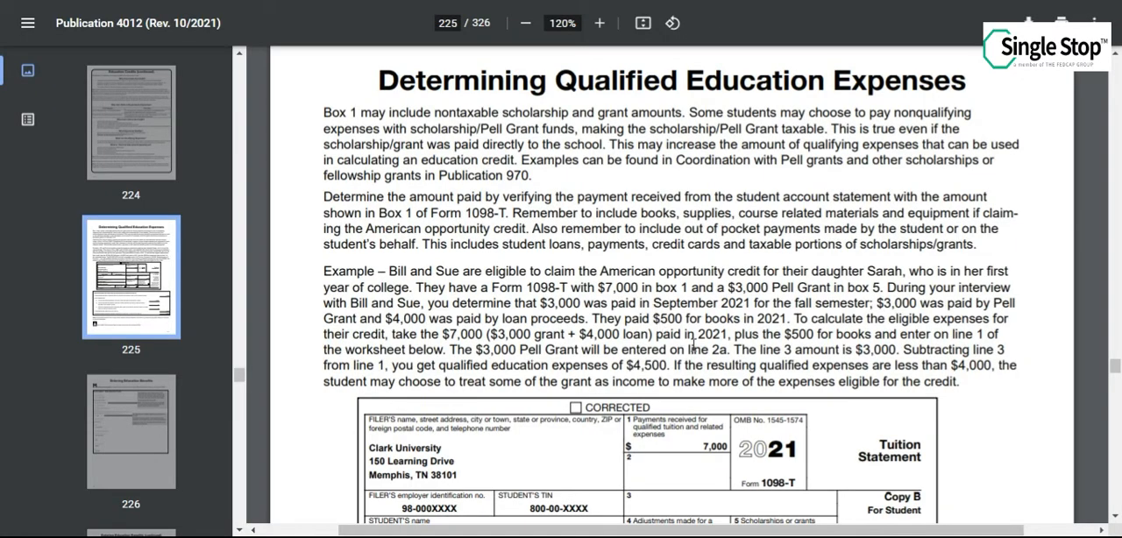
Examine the qualified education expenses example and its Form 1098-T on page 225 of Publication 4012
scroll(693, 347, "down", 3)
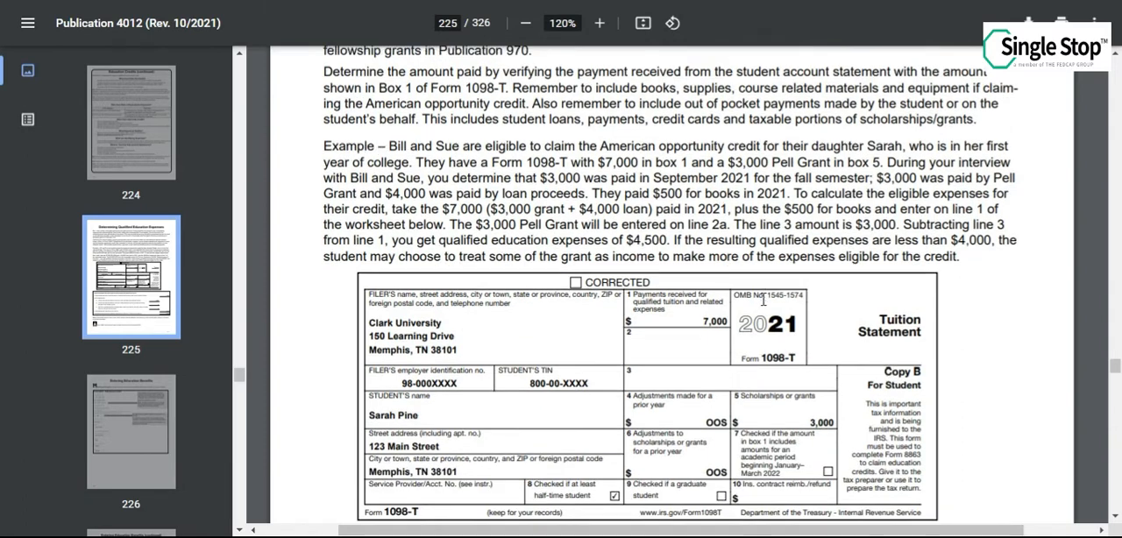
scroll(764, 299, "left", 2)
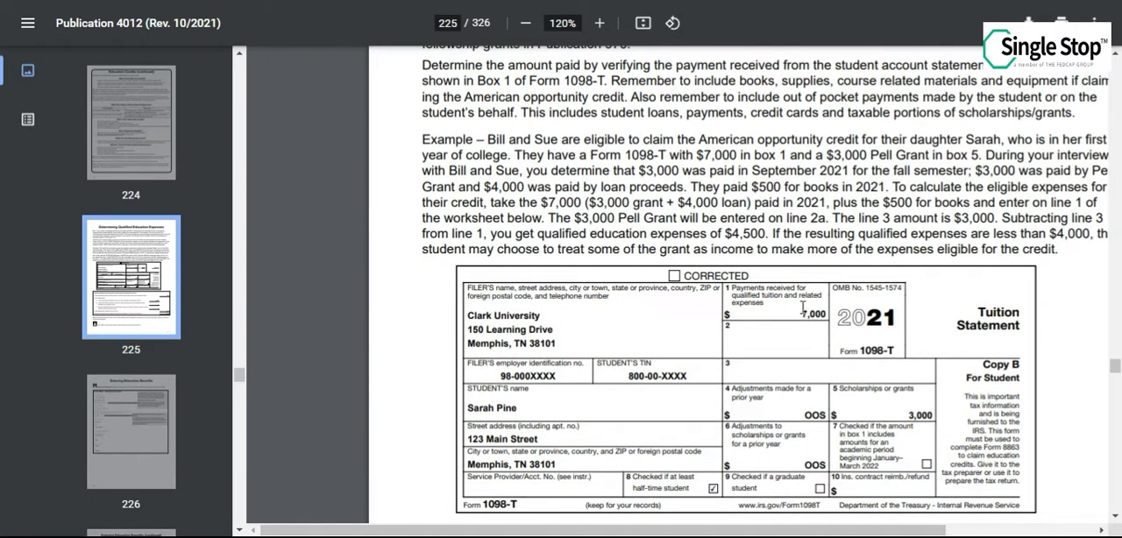
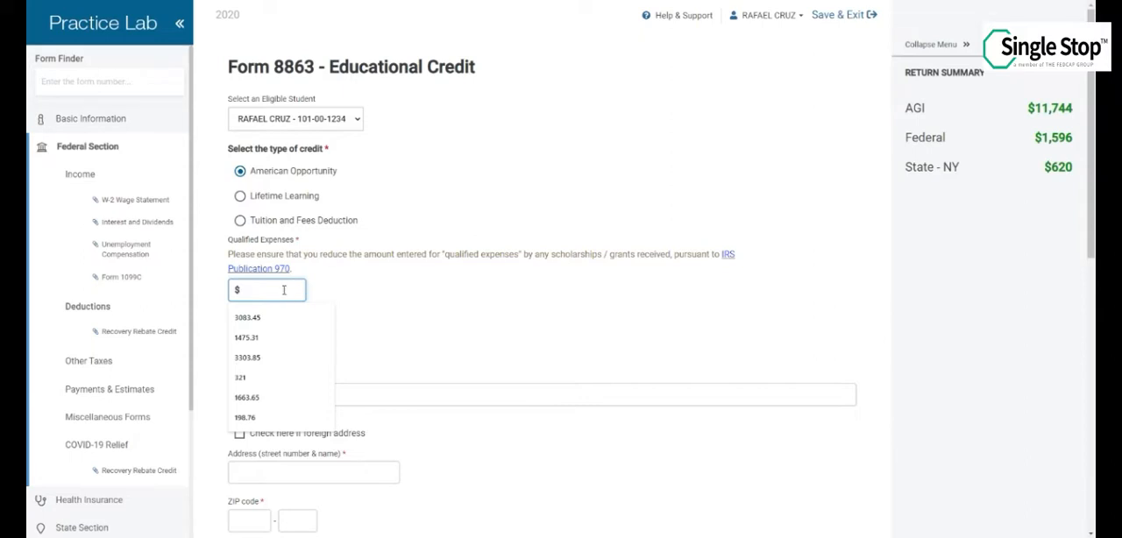
Enter $5451 as the qualified expenses for the American Opportunity credit and name BARUCH COLLEGE as Institution 1
type("5")
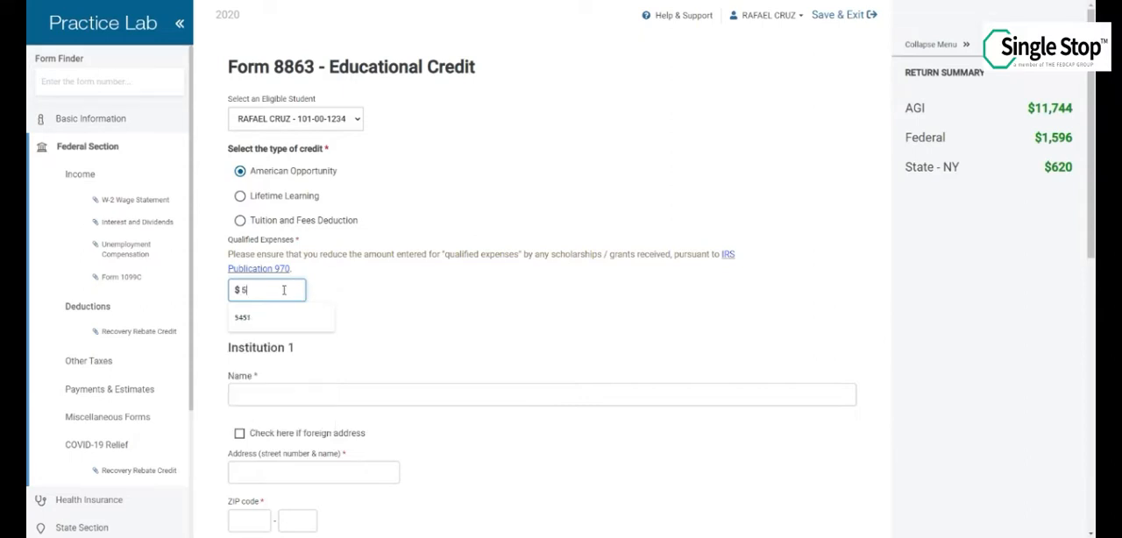
type("451")
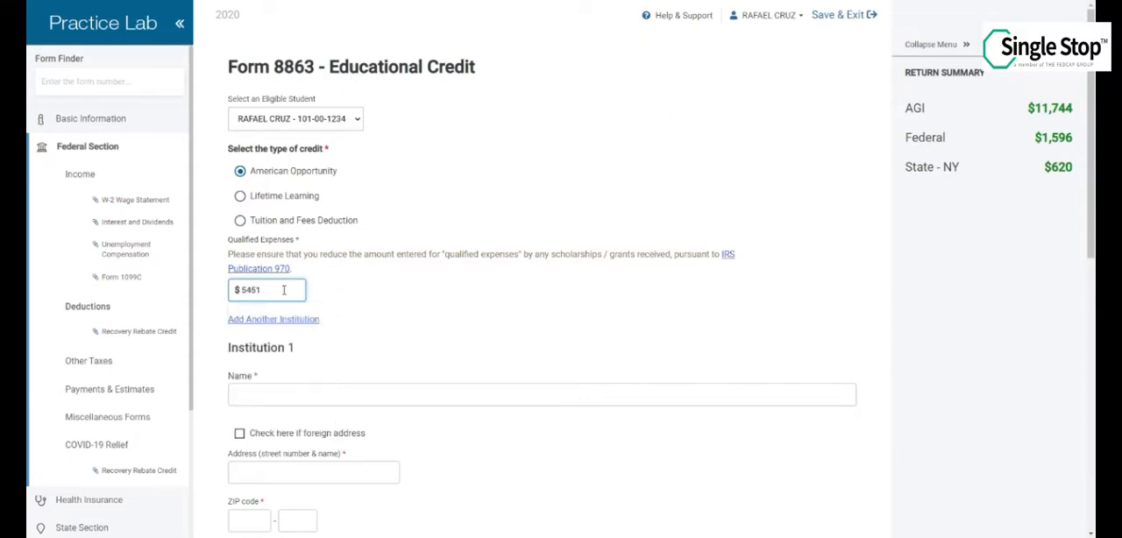
left_click(283, 394)
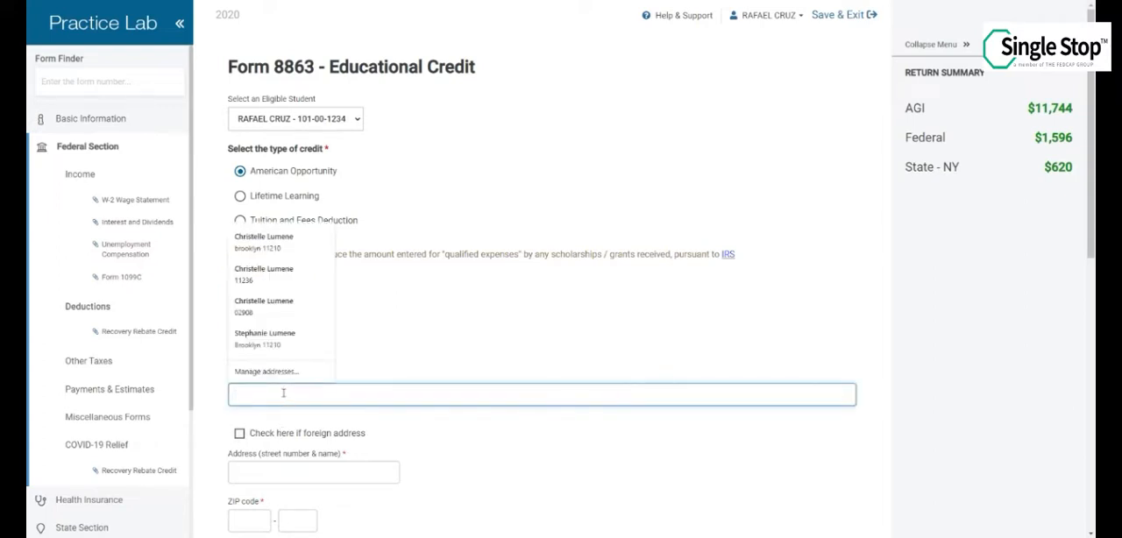
type("baruch c")
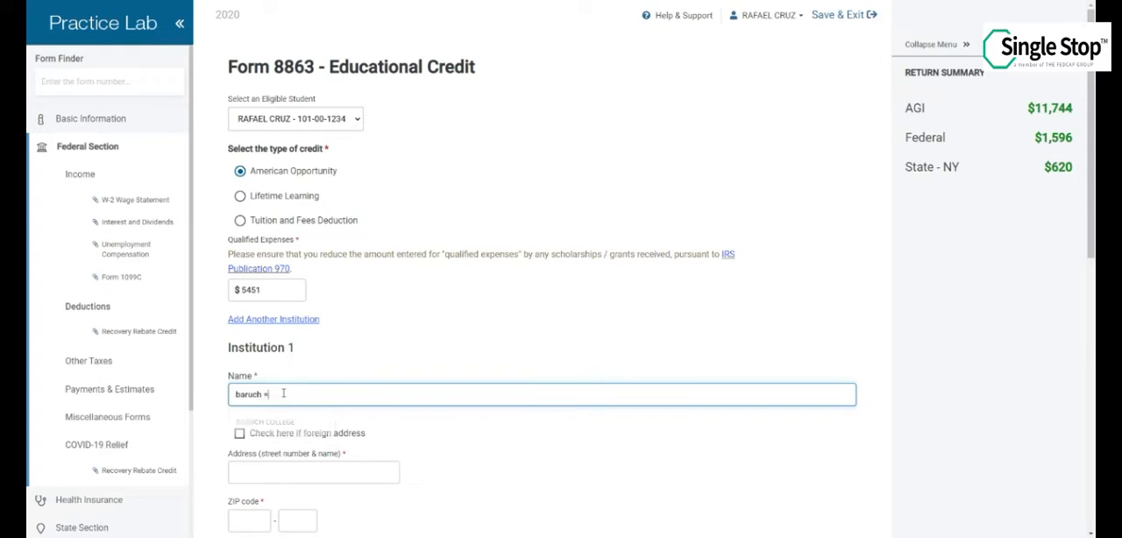
key("BackSpace")
key("BackSpace")
key("BackSpace")
key("BackSpace")
key("BackSpace")
key("BackSpace")
key("BackSpace")
key("BackSpace")
type("BA")
left_click(280, 421)
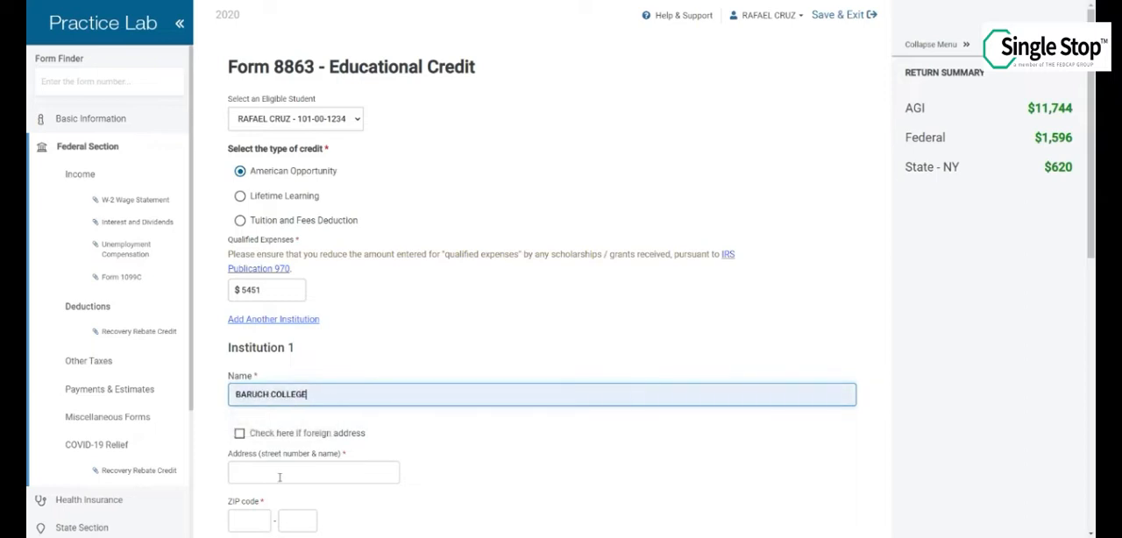
Fill in the college's street address, ZIP code, city and state using the matching saved address
left_click(271, 477)
type("55 LEXINGTON AVE")
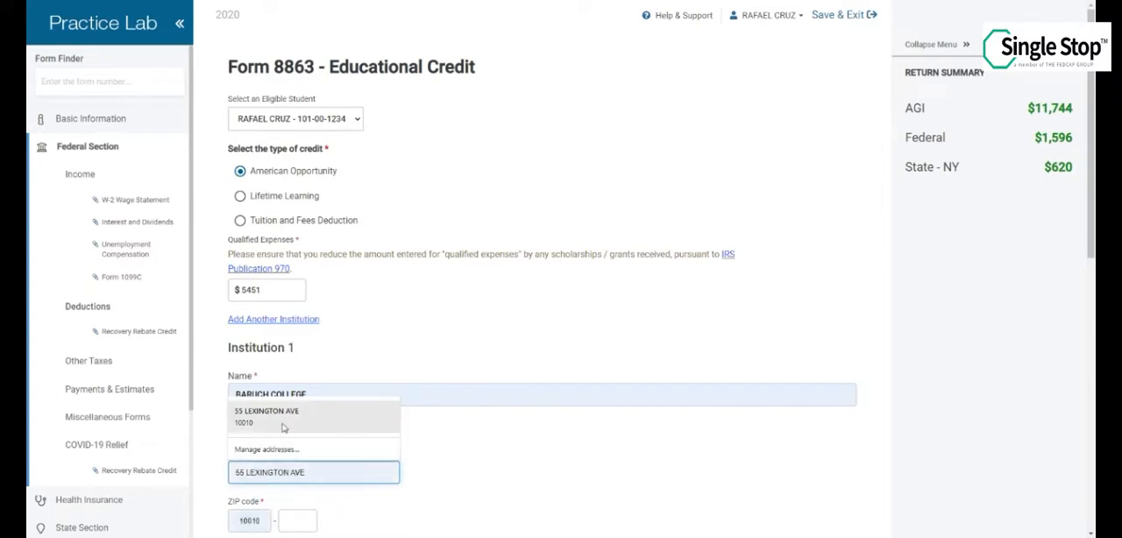
left_click(303, 420)
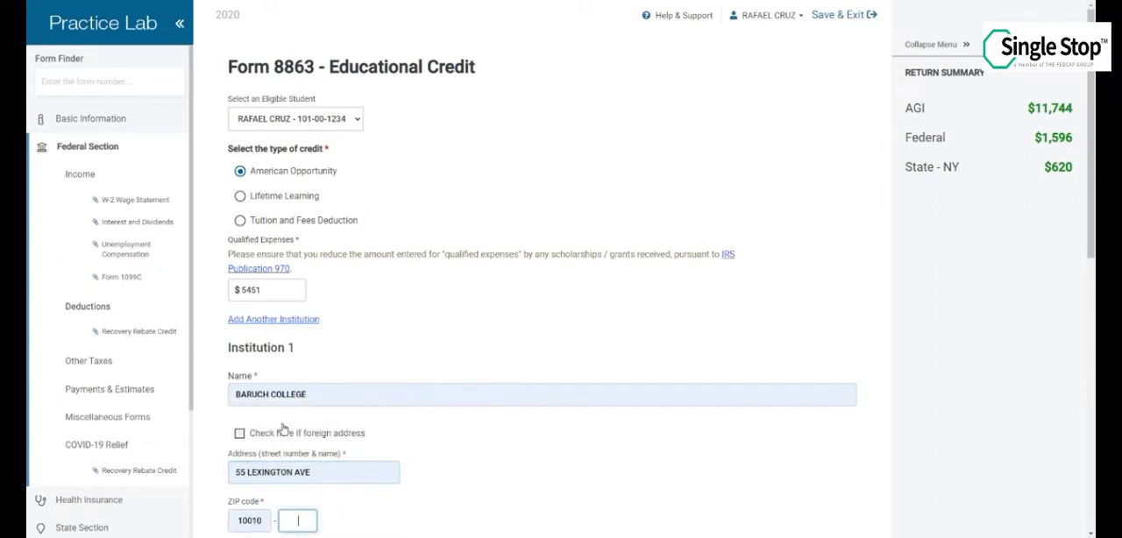
Answer Yes to Form 1098-T received for 2020 and No for 2019, and fill in the institution's federal identification number
scroll(306, 450, "down", 3)
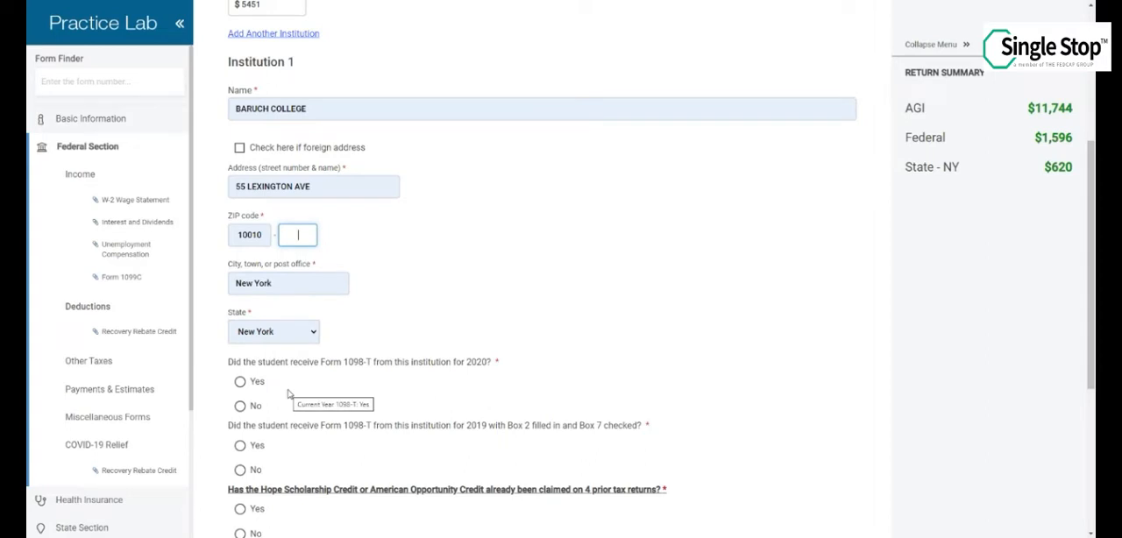
scroll(290, 394, "down", 1)
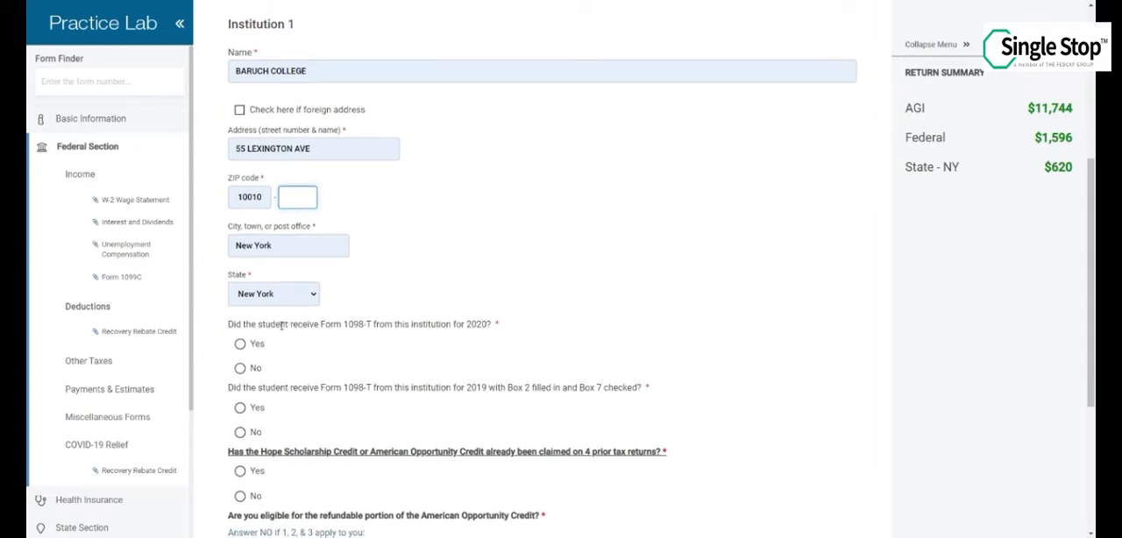
left_click(241, 345)
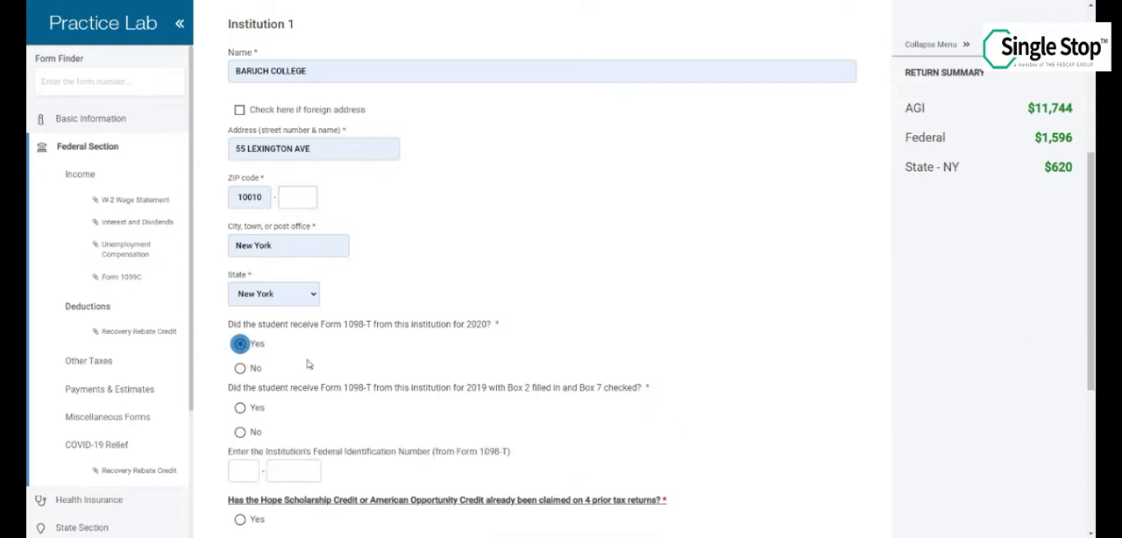
scroll(311, 367, "down", 2)
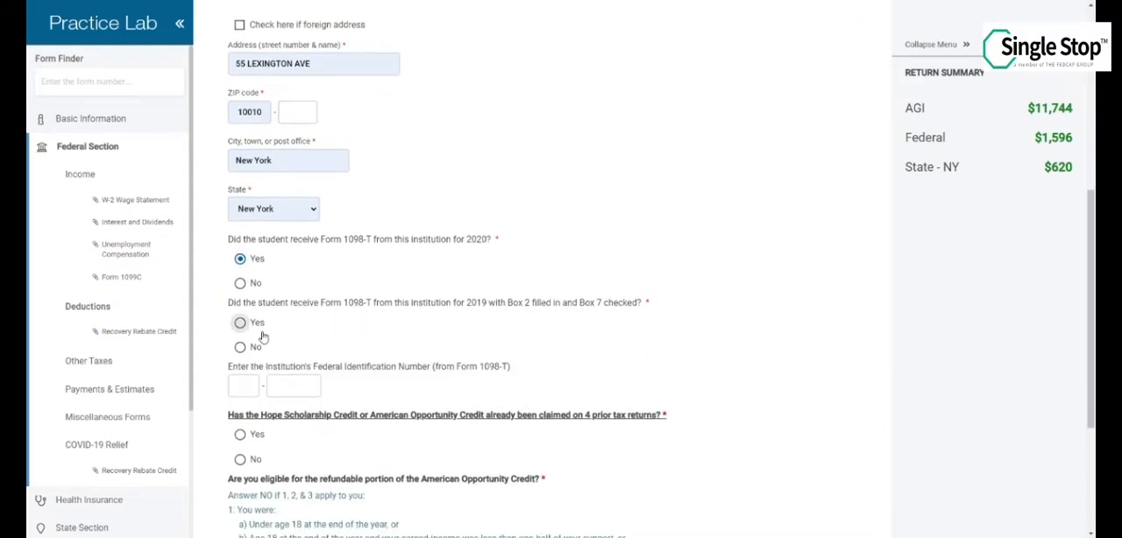
left_click(240, 348)
left_click(244, 388)
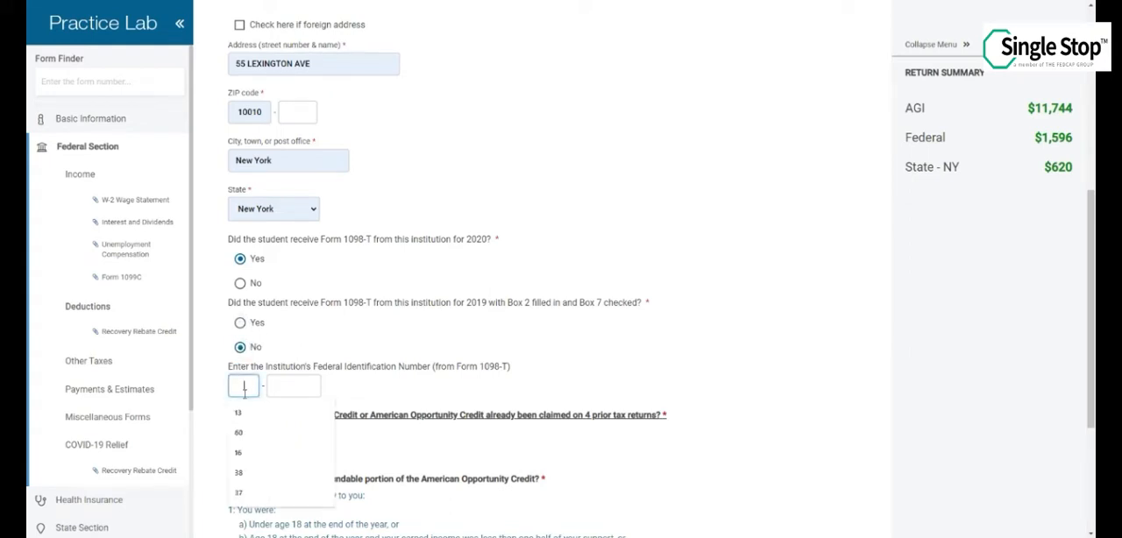
type("60")
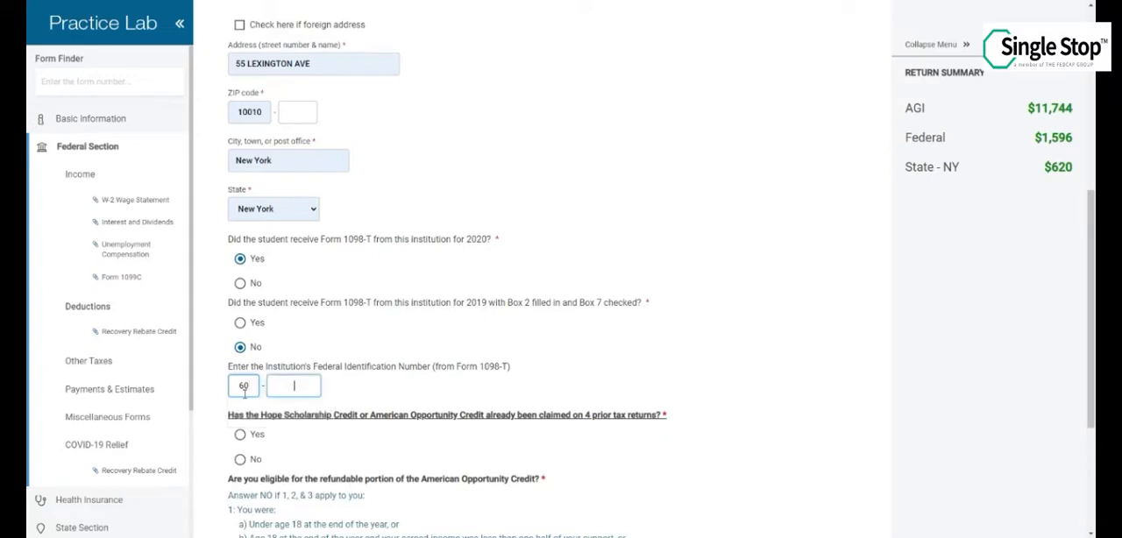
type("1234567")
Answer No to credit claimed on 4 prior returns, Yes to half-time enrollment, and No to four years completed and felony conviction
scroll(291, 442, "down", 1)
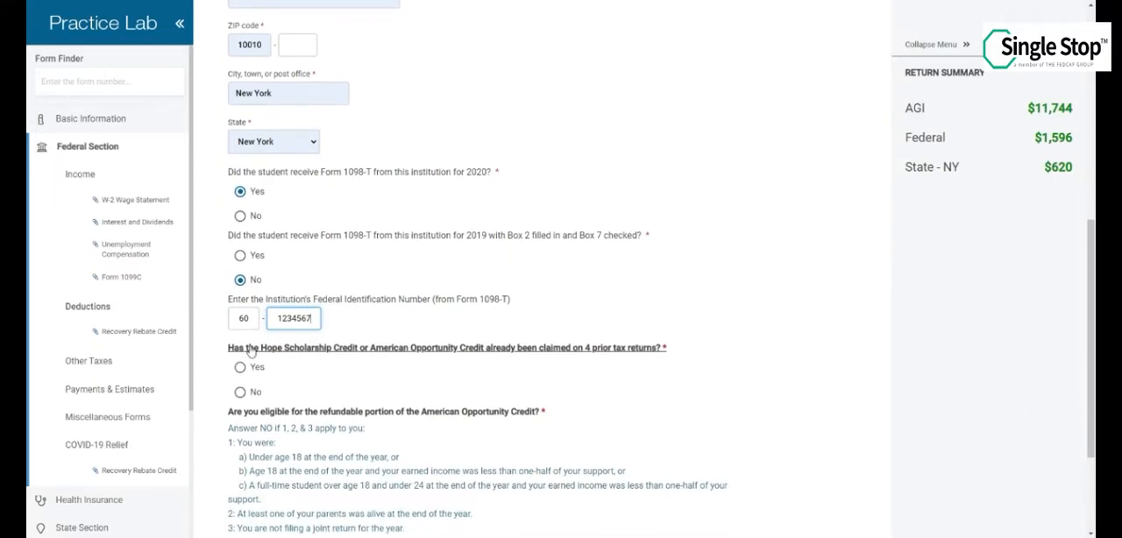
left_click(240, 393)
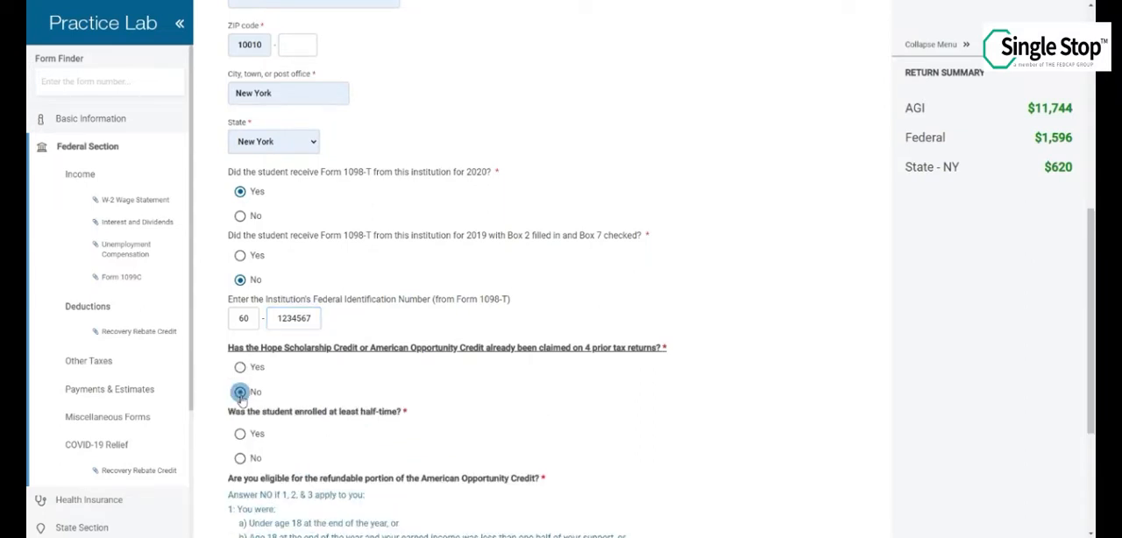
scroll(263, 233, "down", 3)
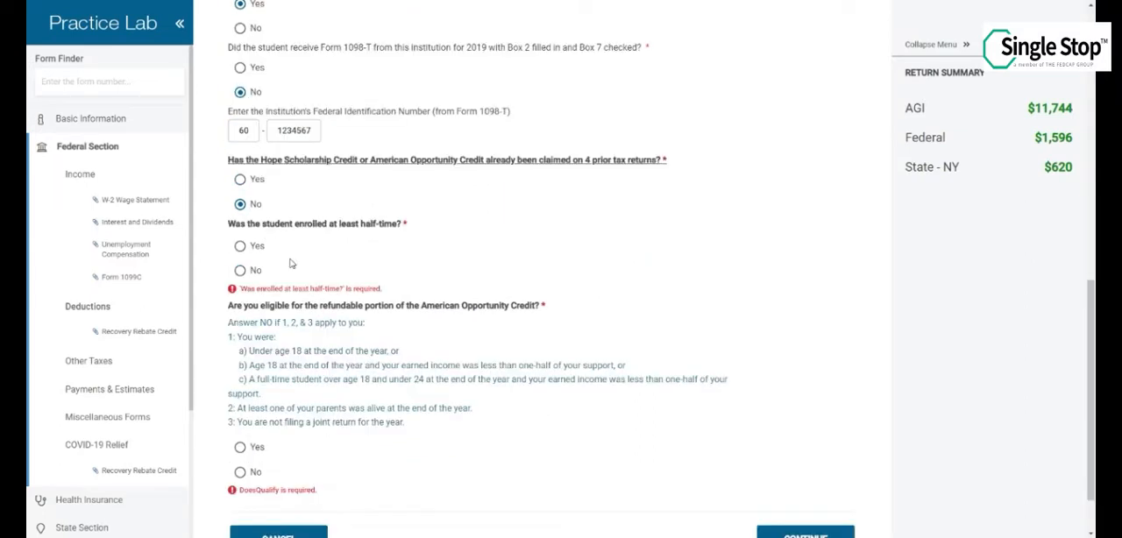
left_click(240, 247)
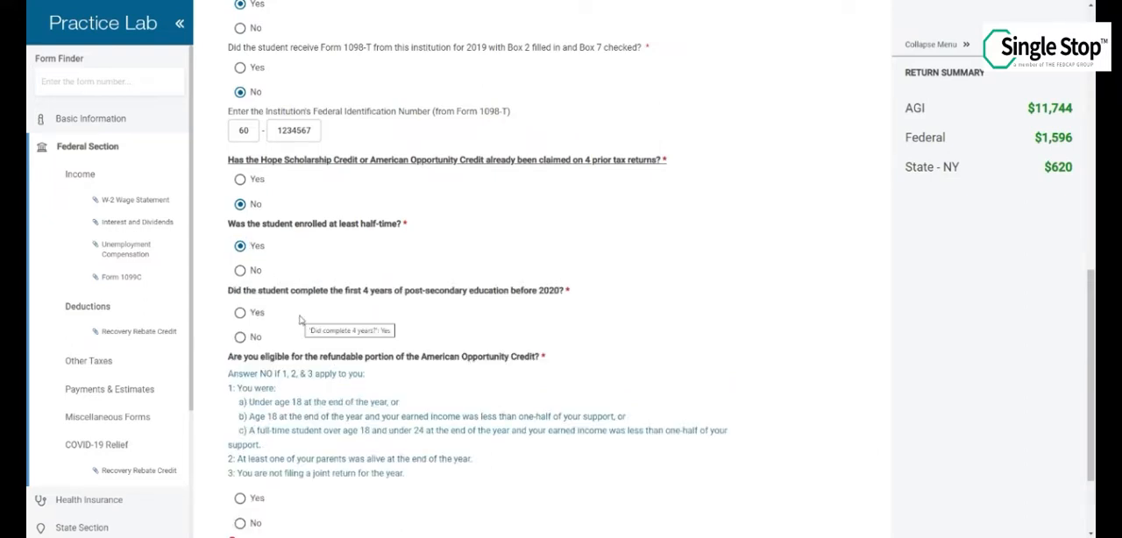
left_click(240, 338)
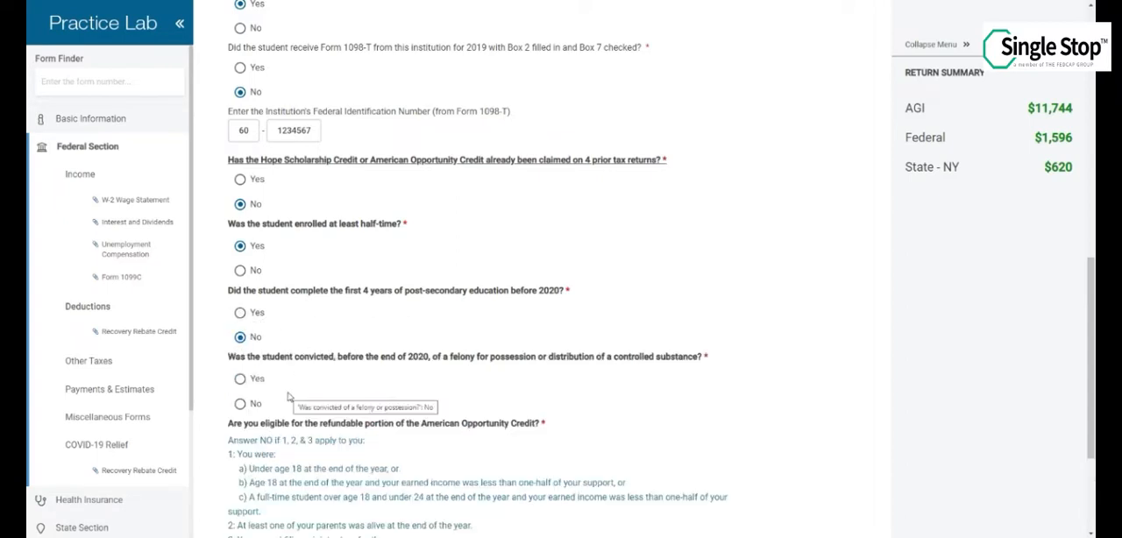
left_click(240, 404)
Answer Yes to refundable American Opportunity Credit eligibility, save Form 8863 and leave the Education Credits and Deductions list
scroll(309, 395, "down", 2)
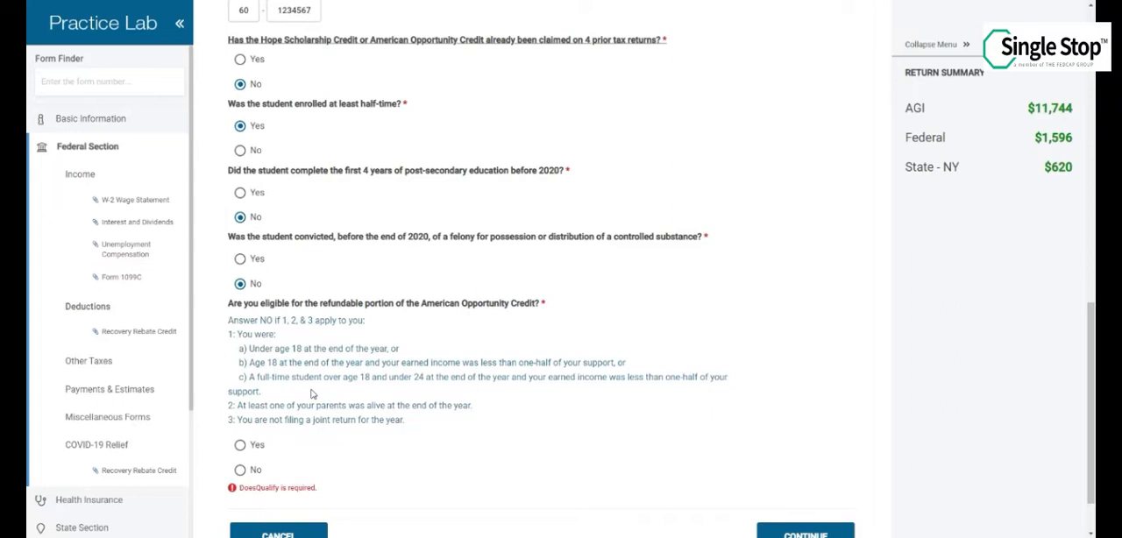
left_click(242, 447)
scroll(456, 448, "down", 1)
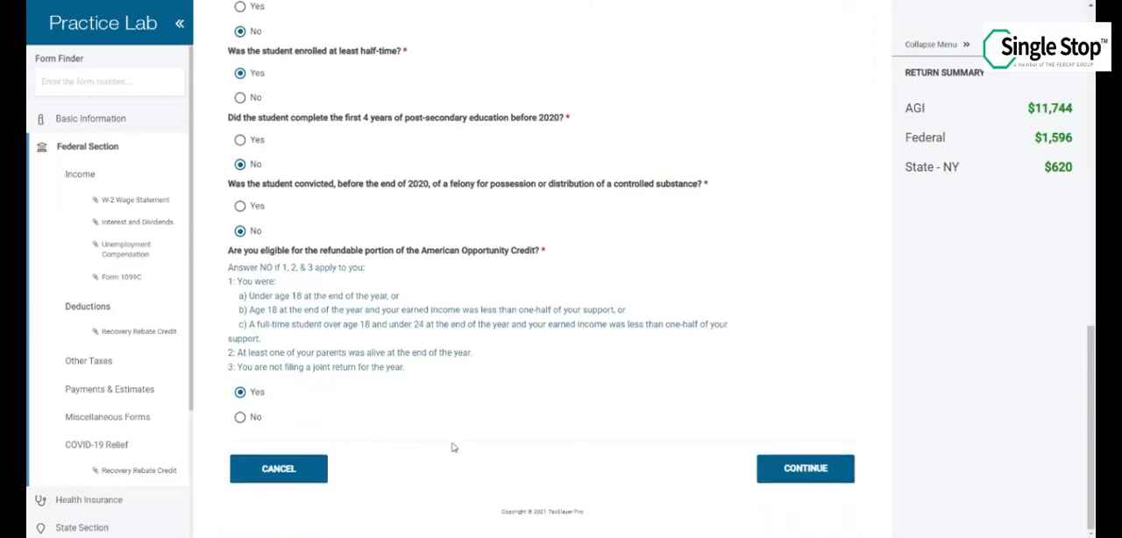
left_click(782, 472)
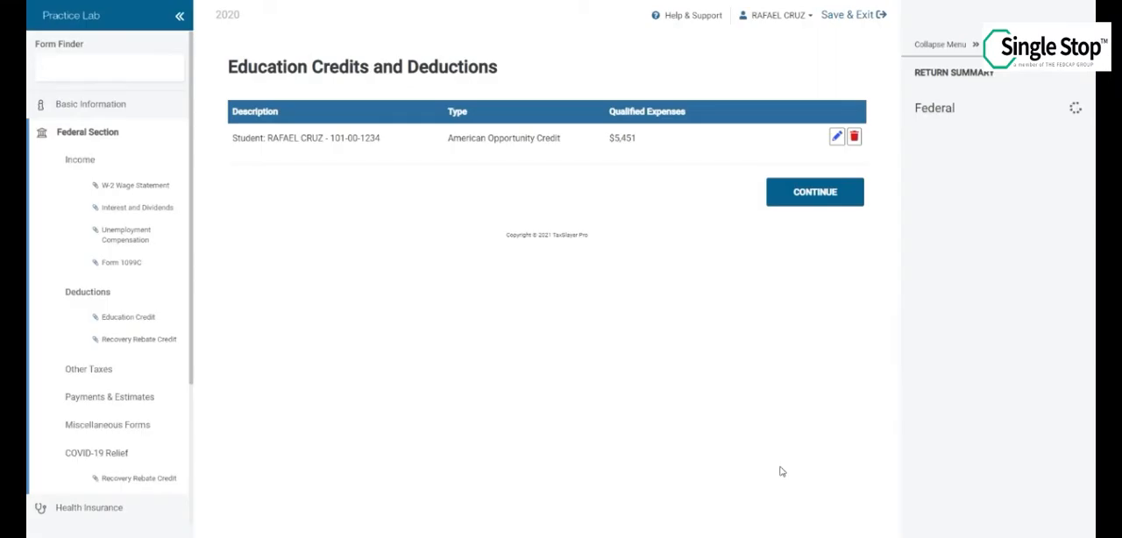
left_click(827, 209)
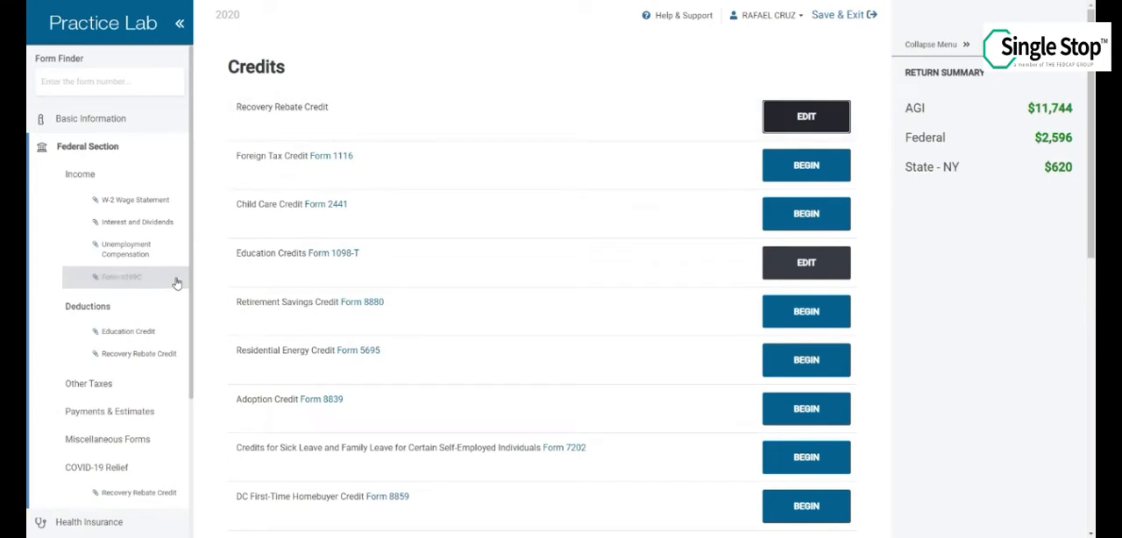
scroll(149, 358, "down", 1)
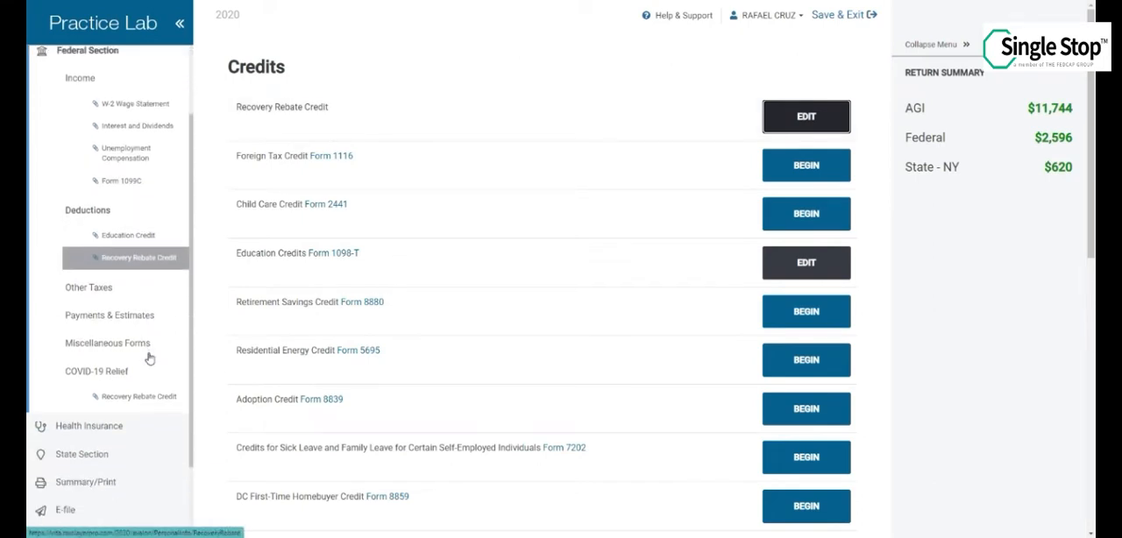
scroll(149, 350, "up", 1)
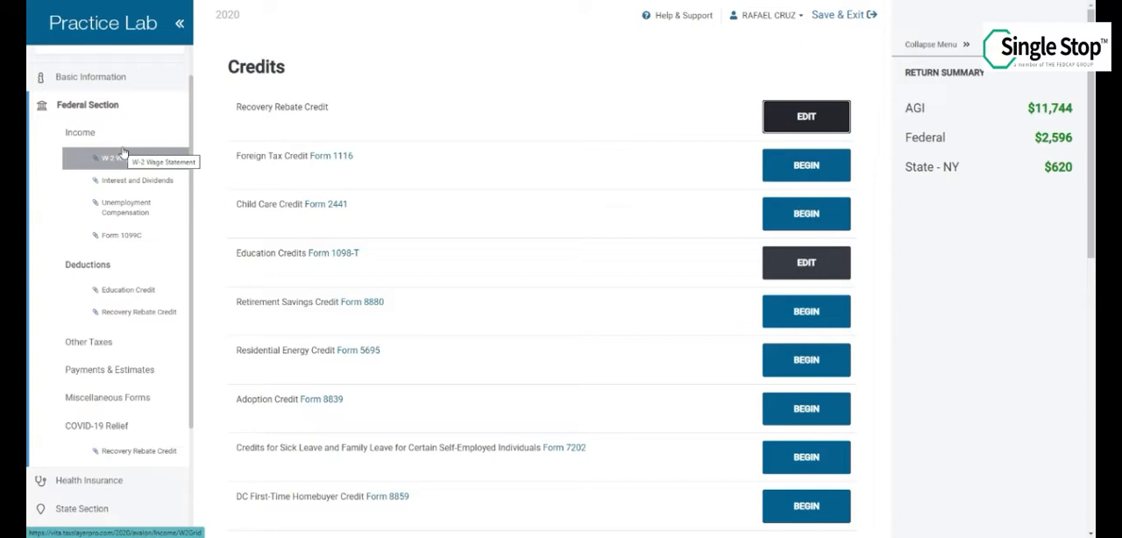
left_click(92, 114)
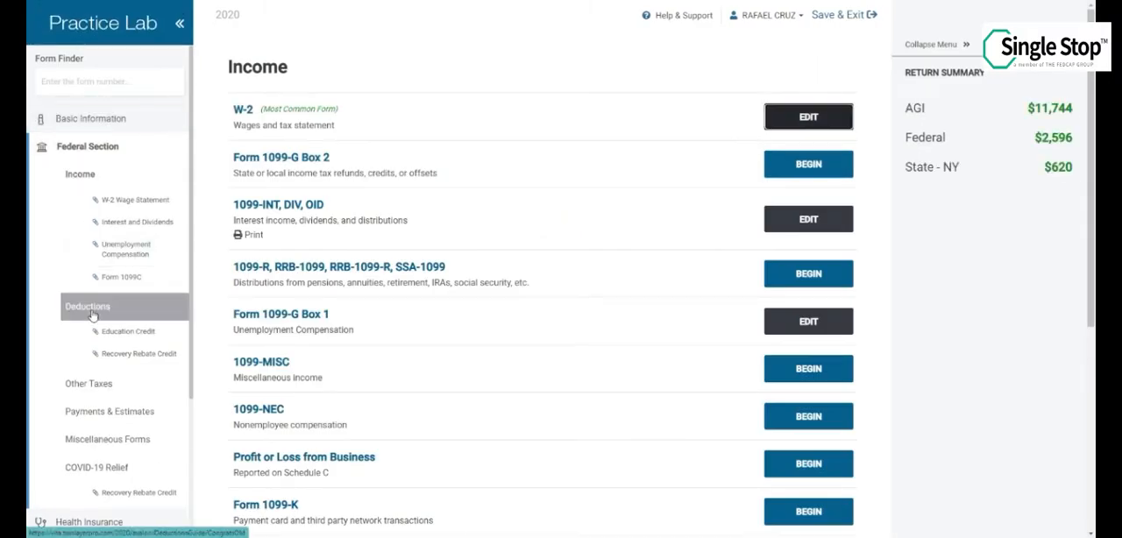
Open the New York resident state return for editing, answer Yes to NYC or Yonkers residency and accept the existing residency details
scroll(91, 307, "down", 1)
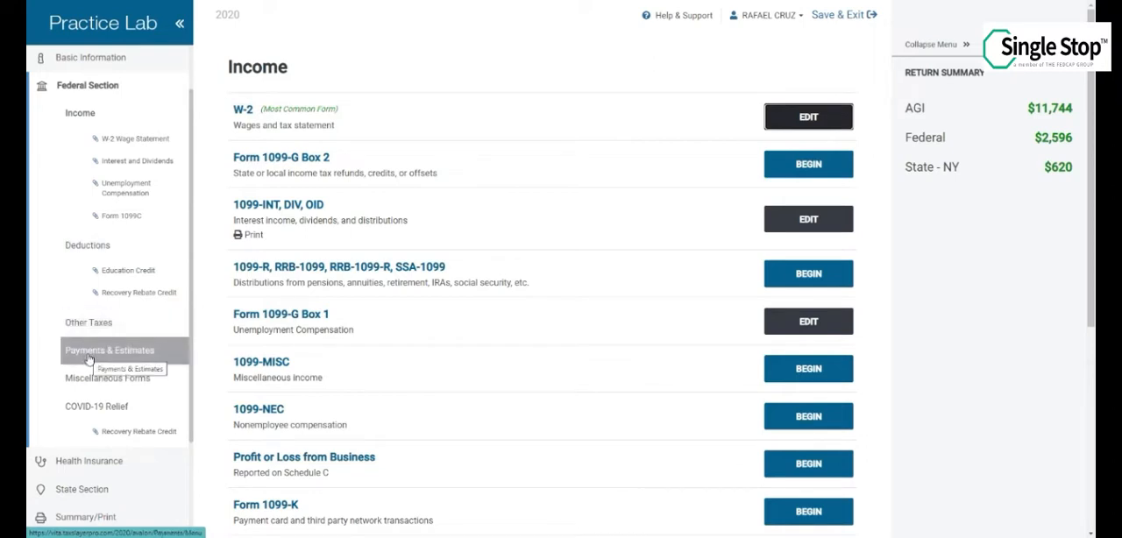
scroll(92, 408, "down", 1)
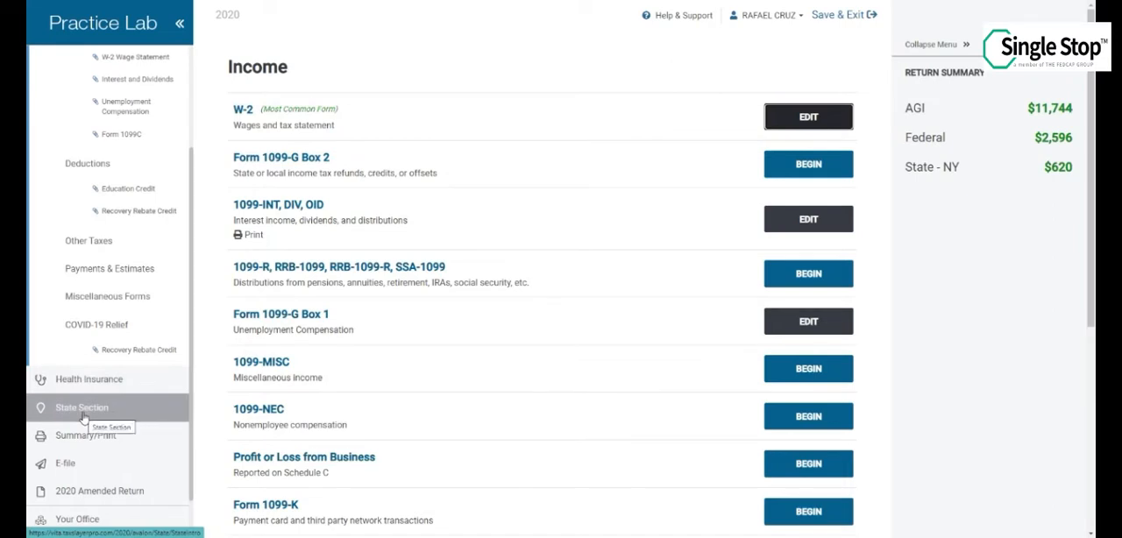
left_click(83, 417)
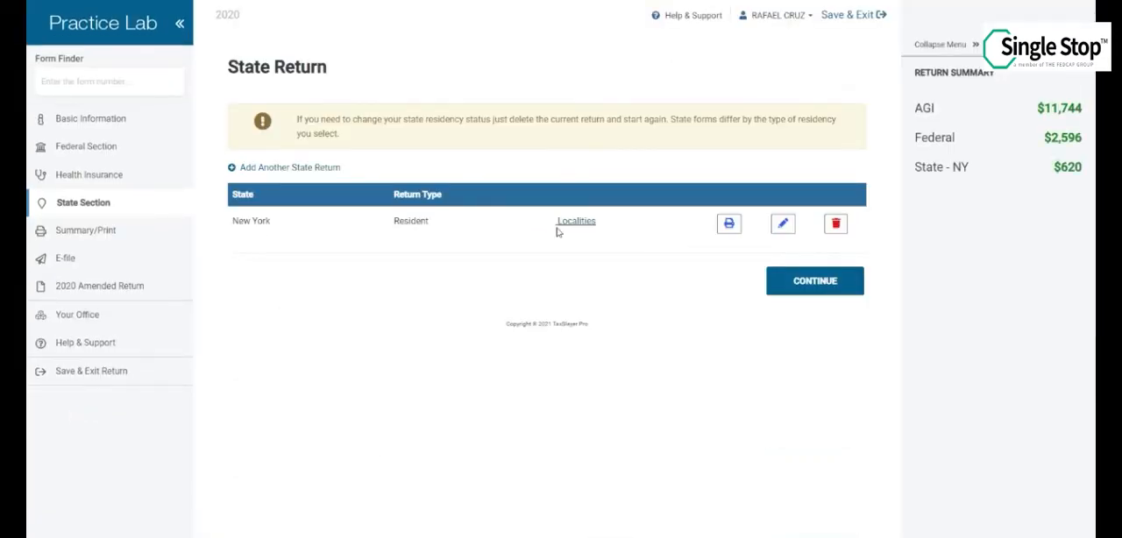
left_click(784, 232)
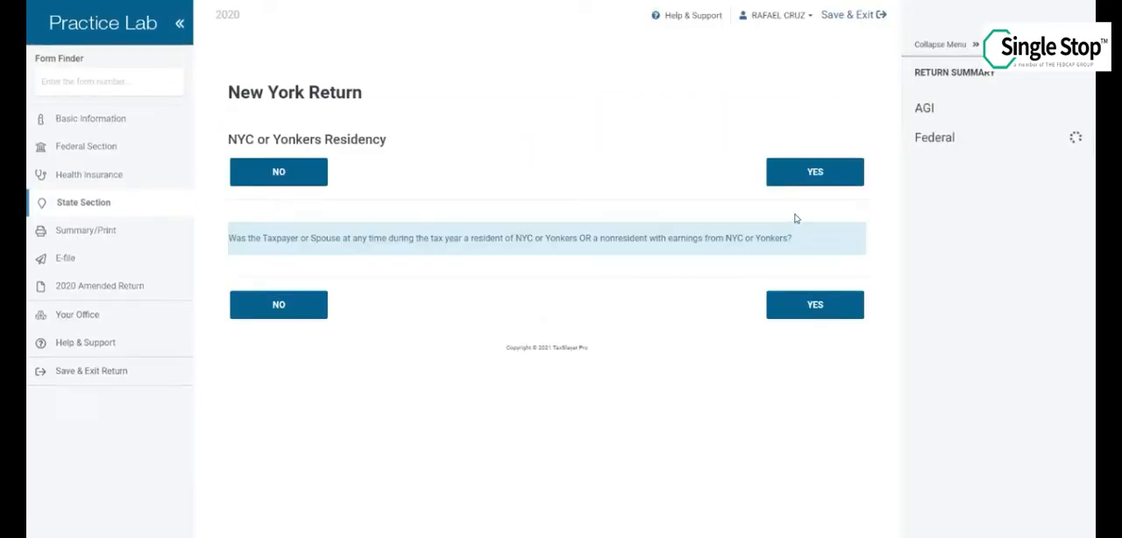
left_click(779, 178)
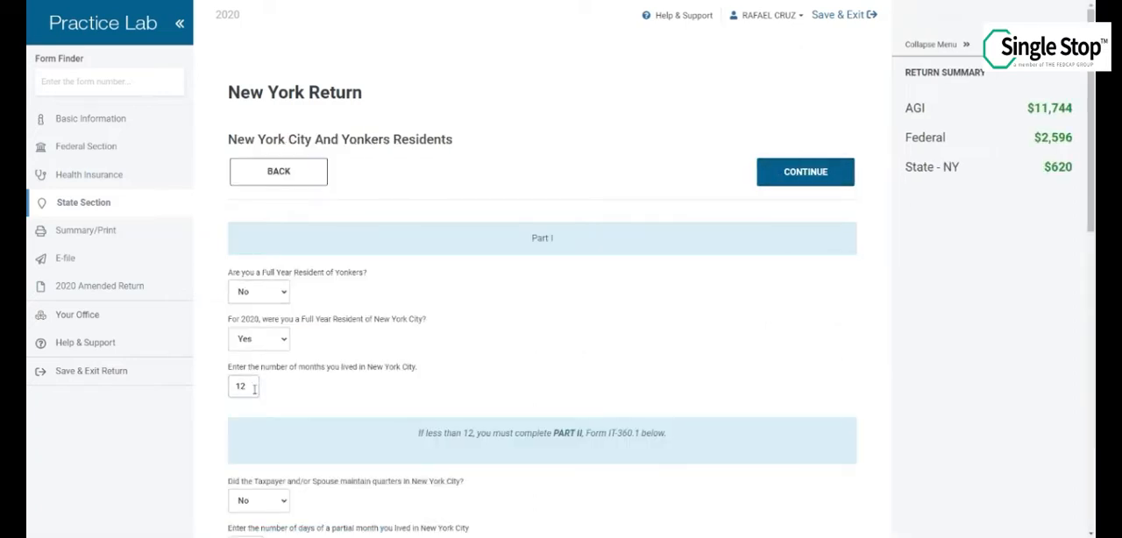
left_click(829, 173)
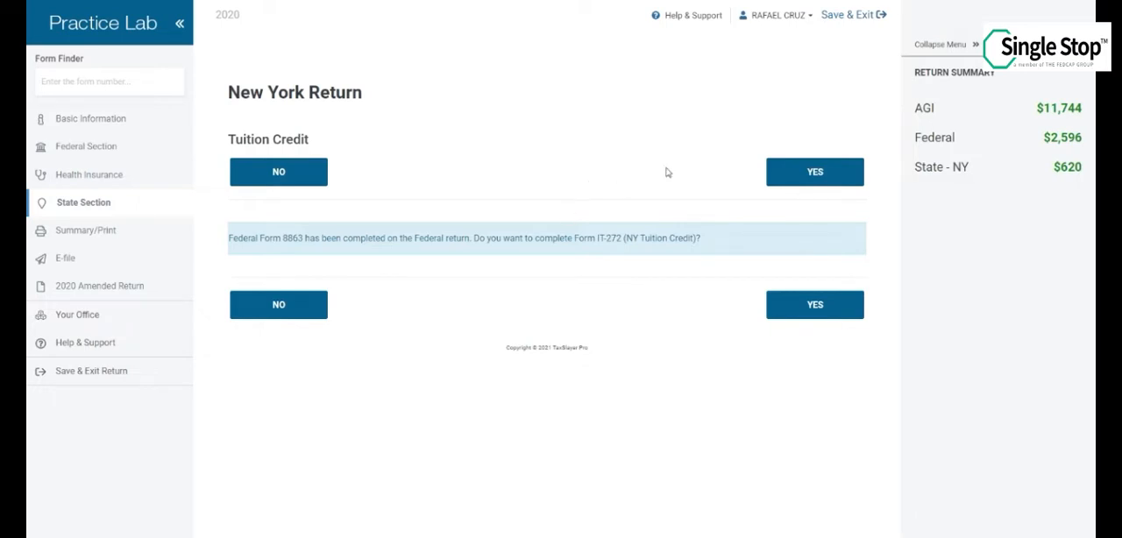
Choose to claim the NY Tuition Credit and set the College Tuition Form IT-272 question to Yes
left_click(800, 172)
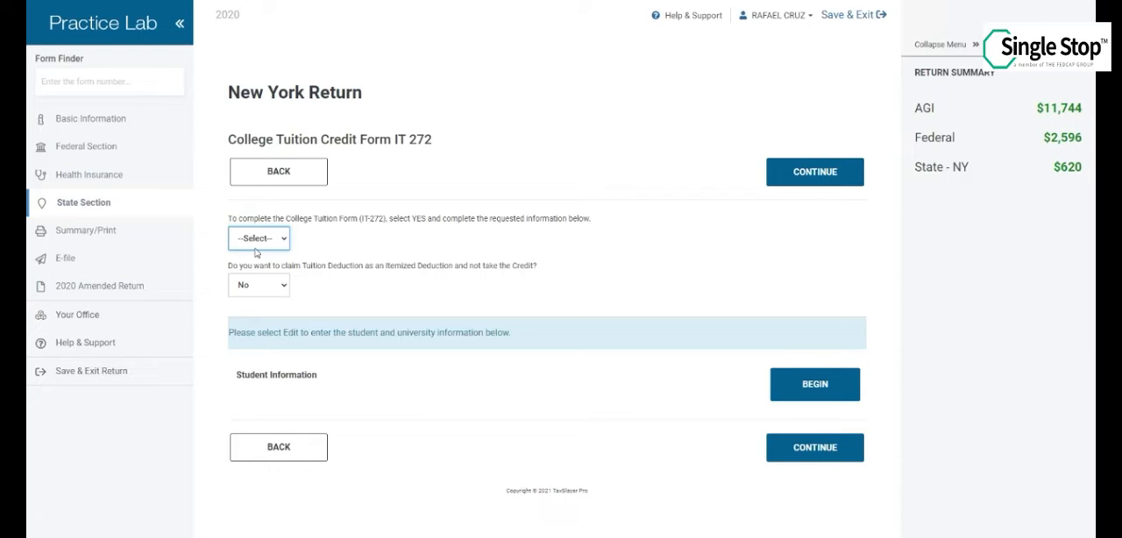
left_click(255, 248)
left_click(253, 261)
Add a student entry, answer Yes to undergraduate tuition expenses, select the taxpayer as student and answer No to being claimed as a dependent
left_click(791, 390)
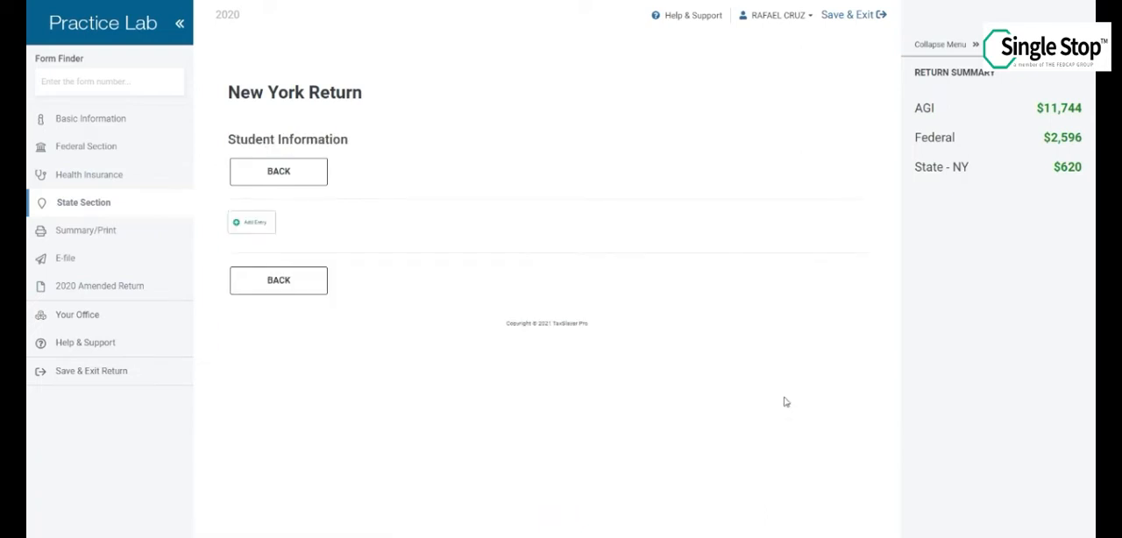
left_click(250, 228)
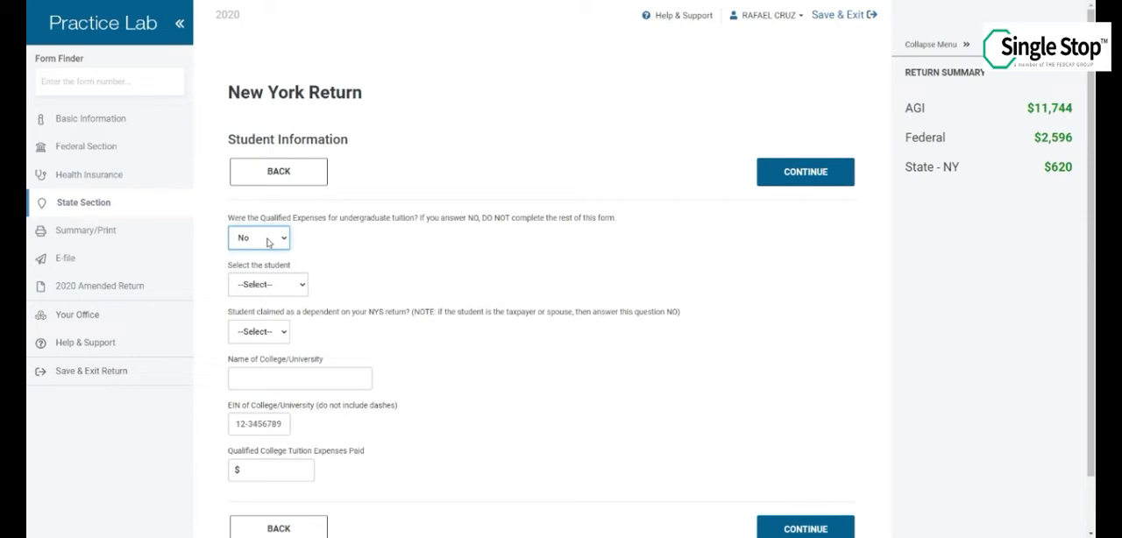
left_click(269, 243)
left_click(259, 264)
left_click(285, 284)
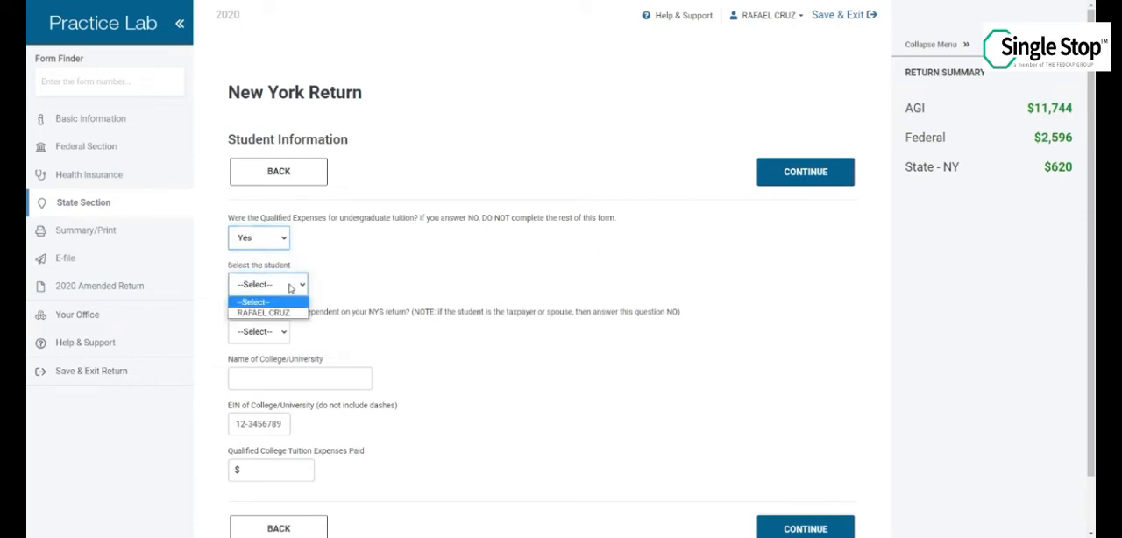
left_click(268, 315)
left_click(274, 338)
left_click(259, 370)
Enter BARUCH COLLEGE, its EIN and qualified tuition expenses of 5451, and save the student entry
left_click(263, 377)
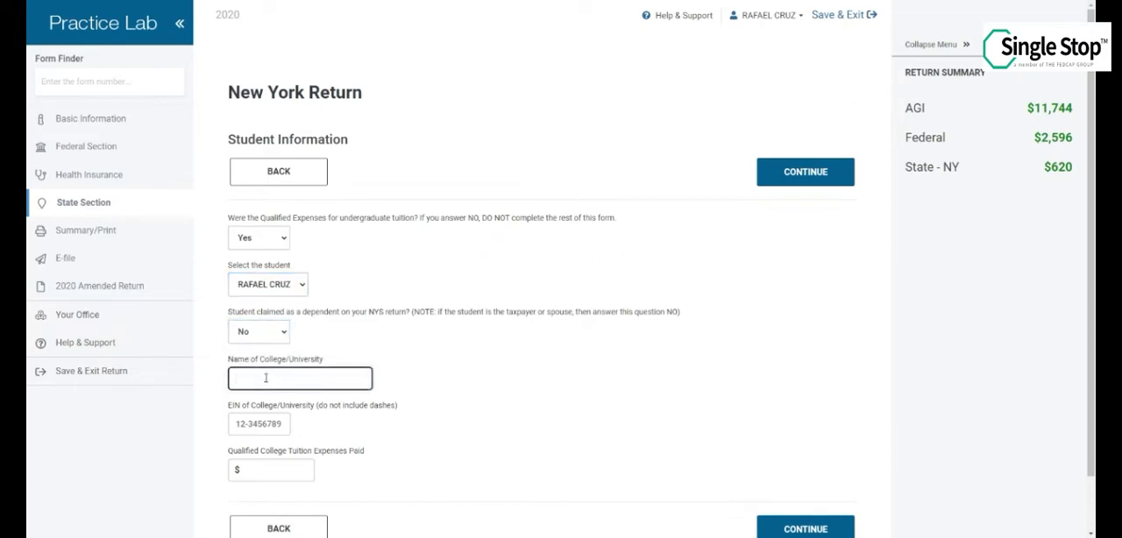
type("BARUCH COLLEGE")
left_click(234, 423)
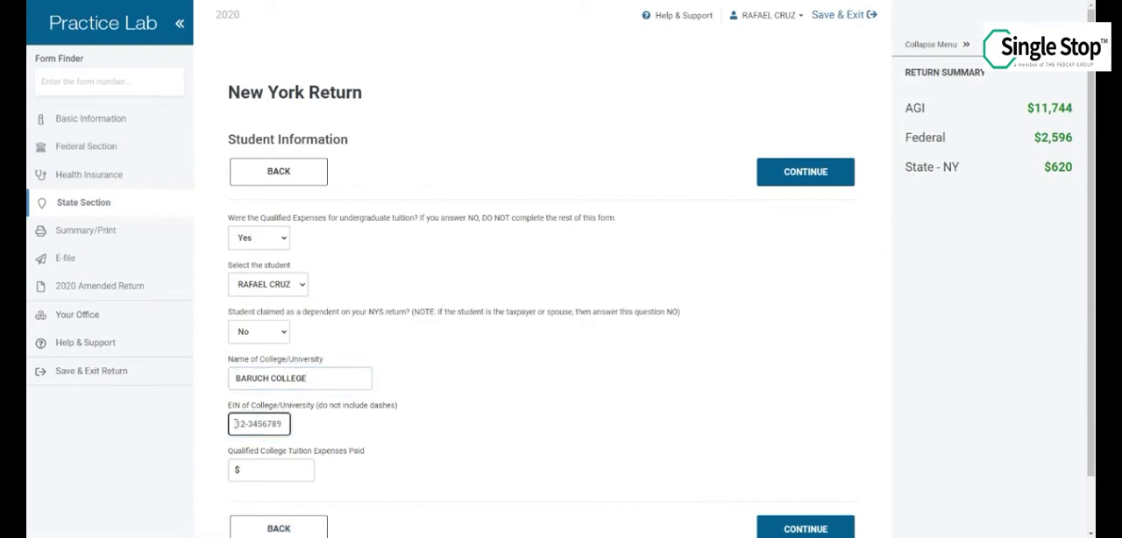
type("80-")
type("1")
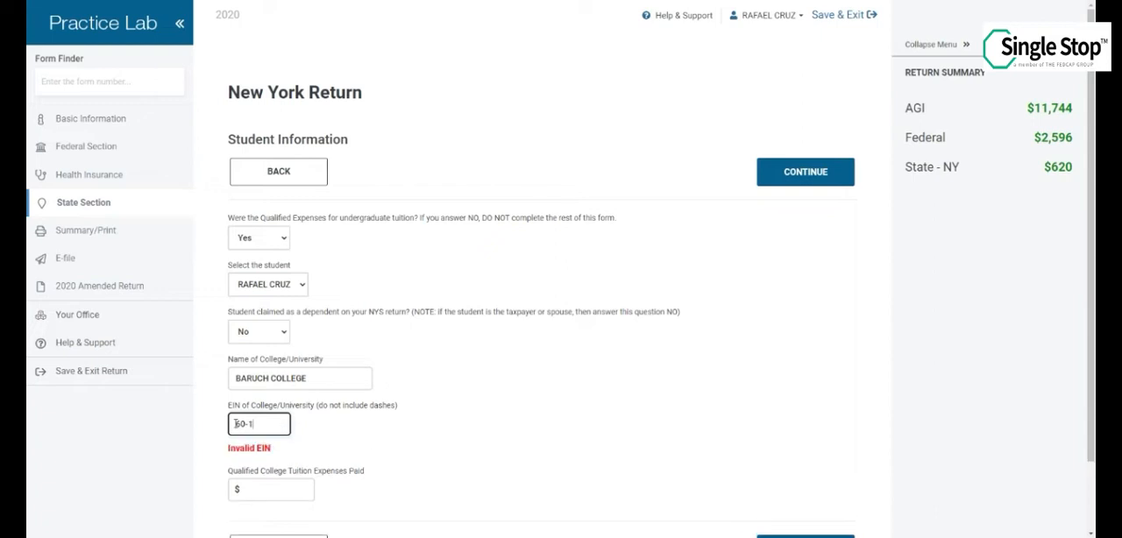
type("234567")
left_click(281, 470)
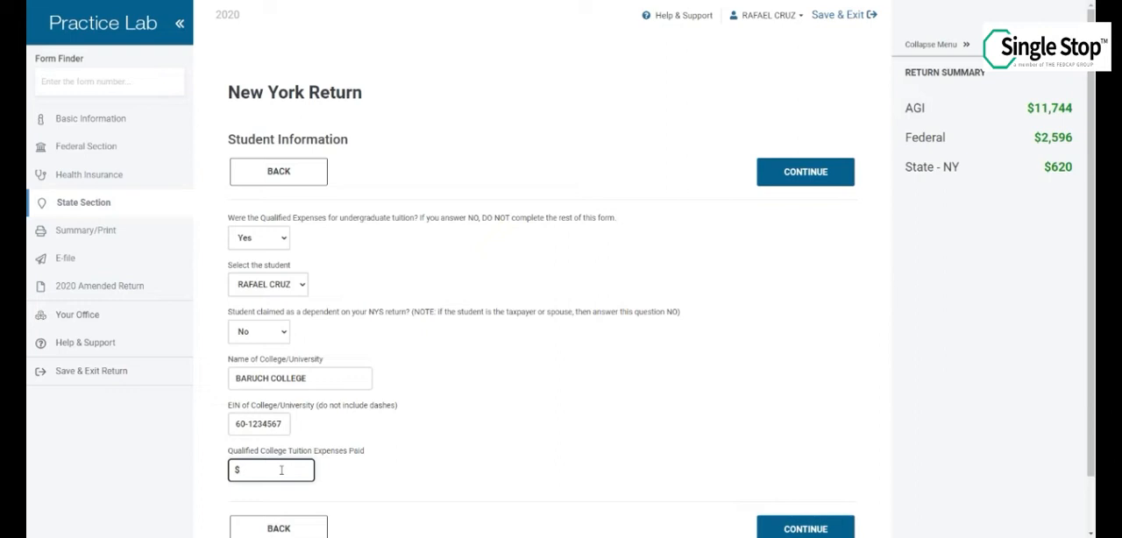
type("5451")
left_click(820, 529)
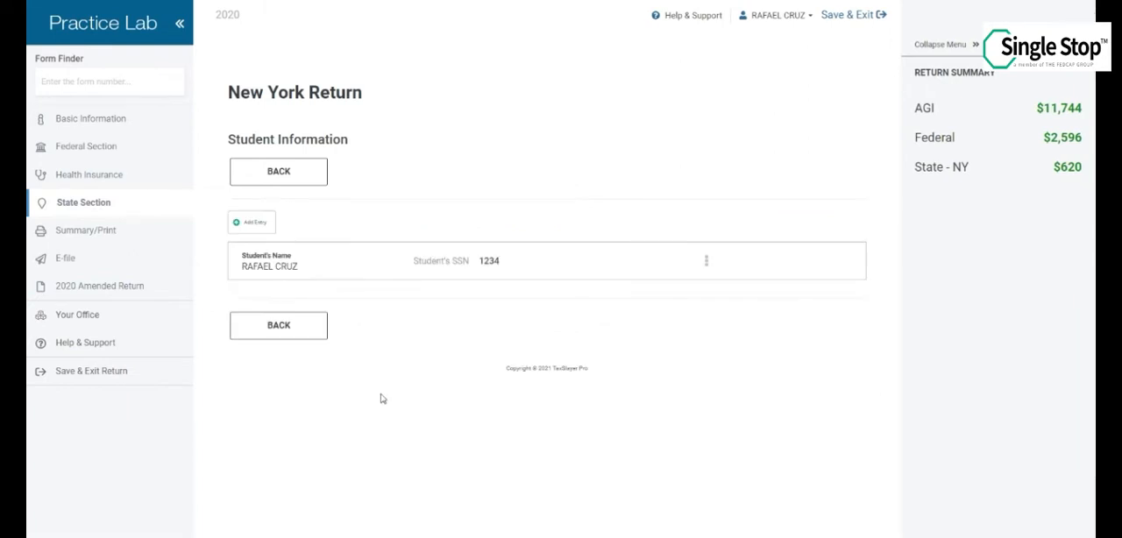
Complete College Tuition Credit Form IT-272 and answer No to having a different permanent home address
left_click(299, 340)
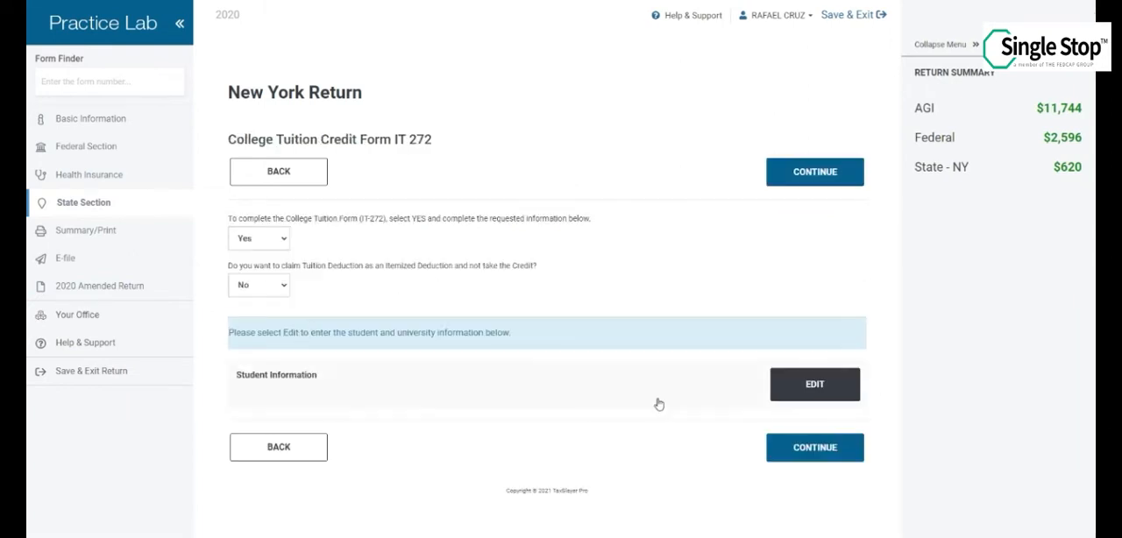
left_click(794, 457)
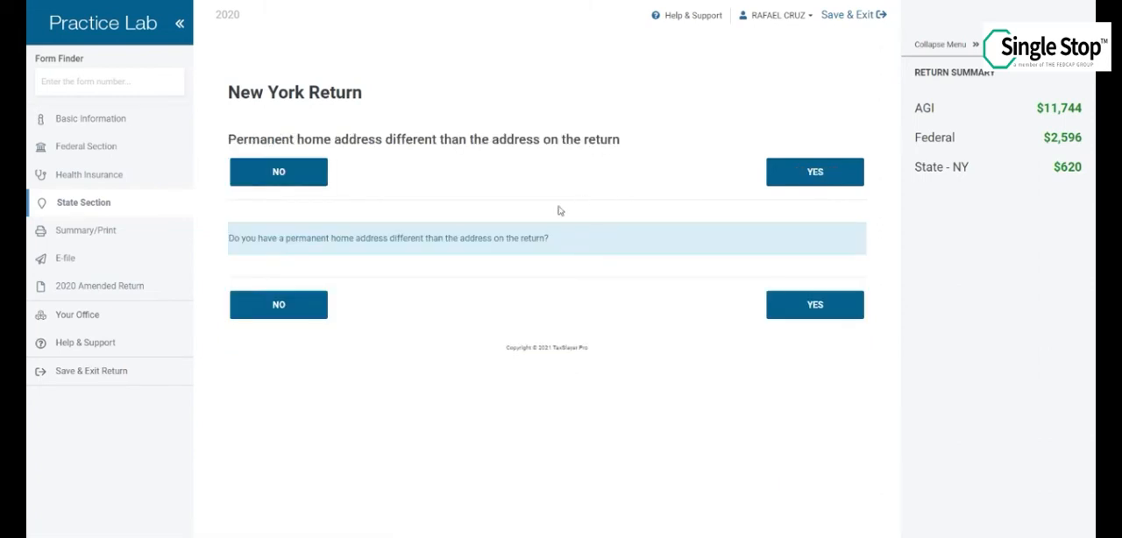
left_click(273, 172)
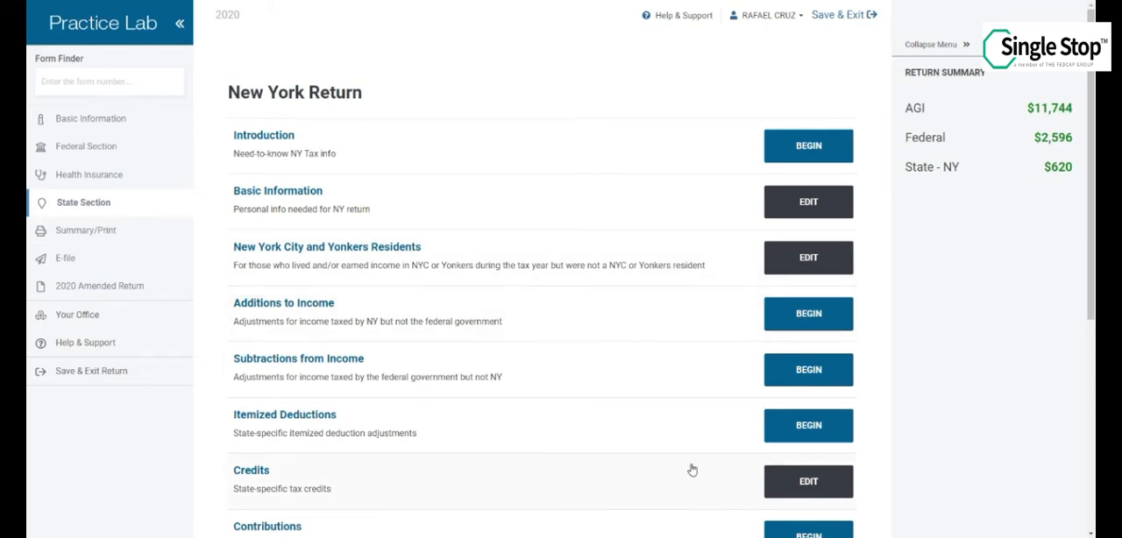
Reopen the New York credits, review the College Tuition Credit form and return to the list of credits
left_click(809, 481)
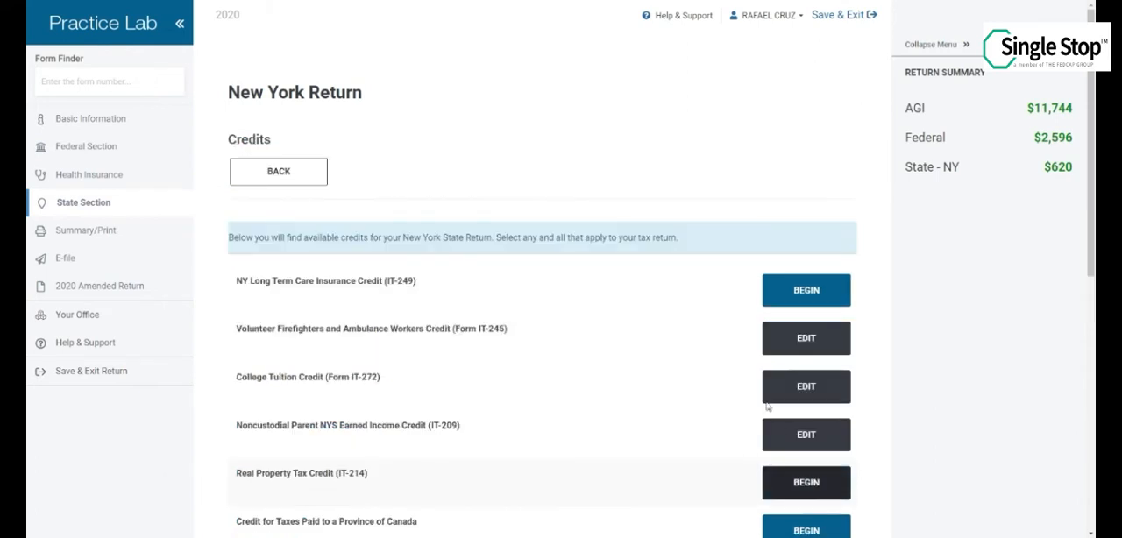
left_click(649, 399)
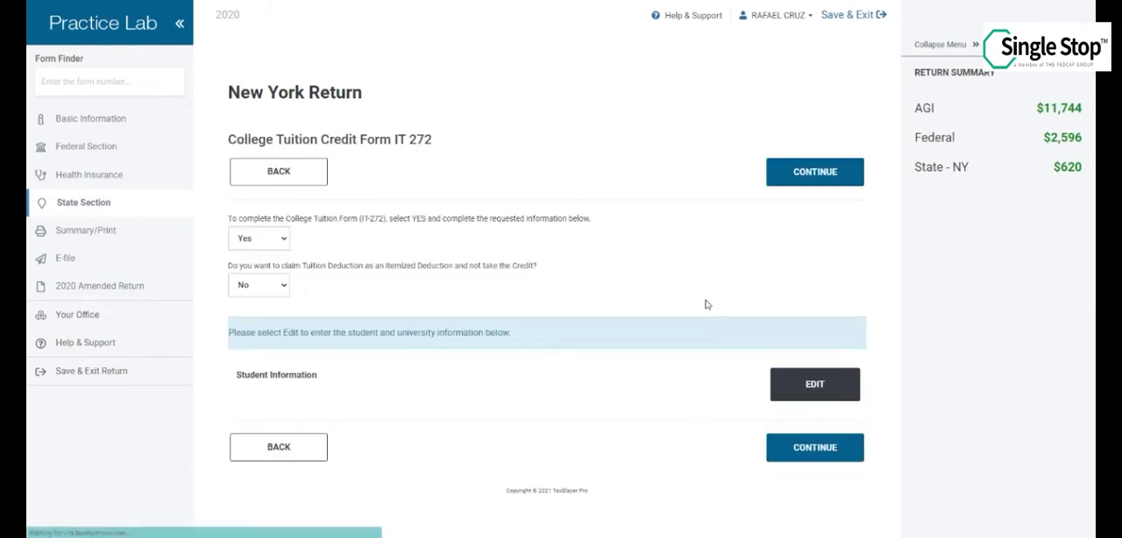
left_click(283, 447)
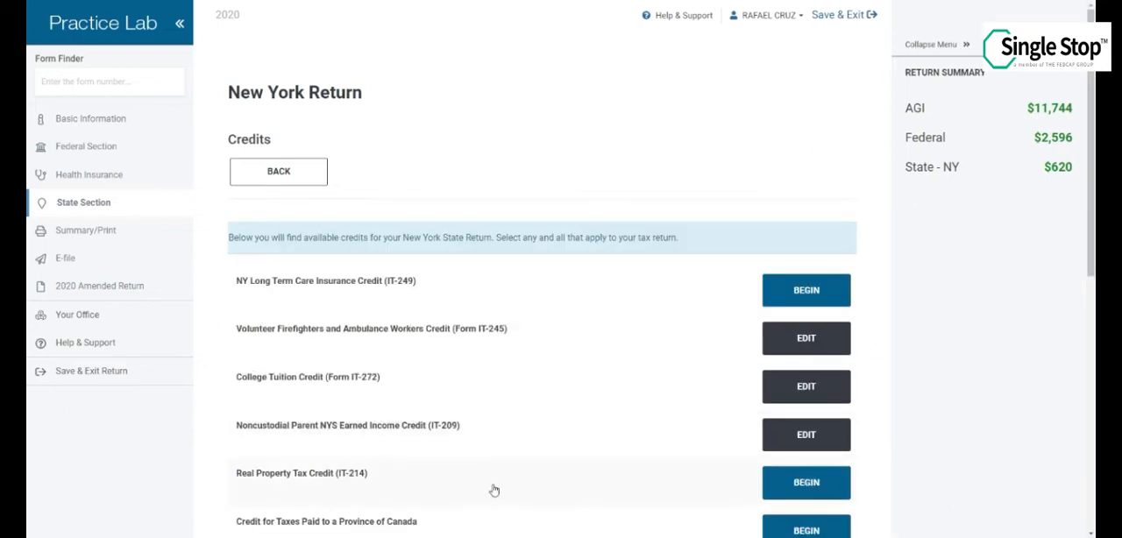
Start Real Property Tax Credit IT-214 and answer Yes to completing the form, full-year New York residency and six months at the same residence
left_click(786, 491)
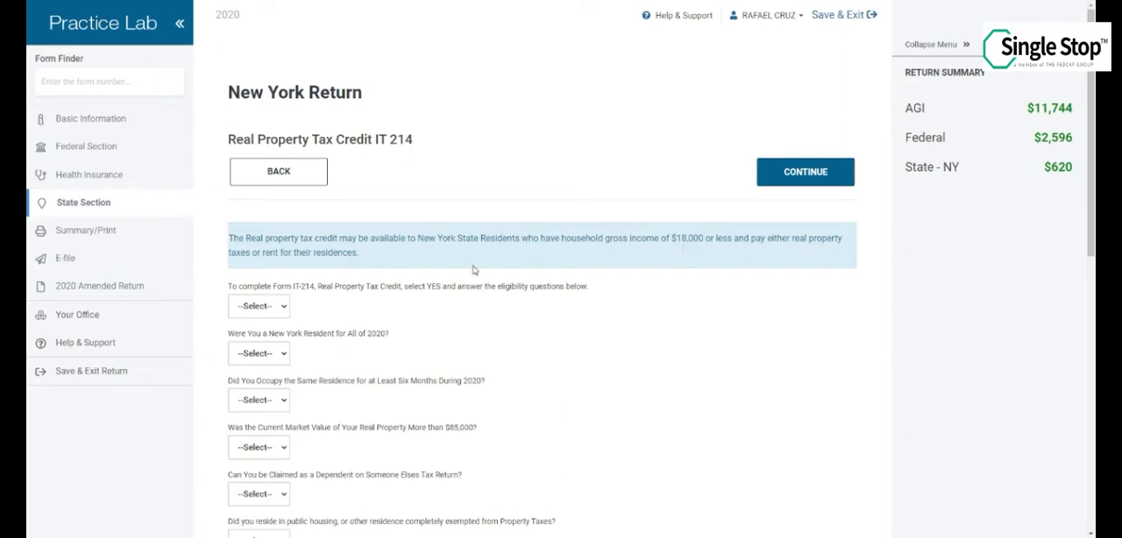
left_click(277, 307)
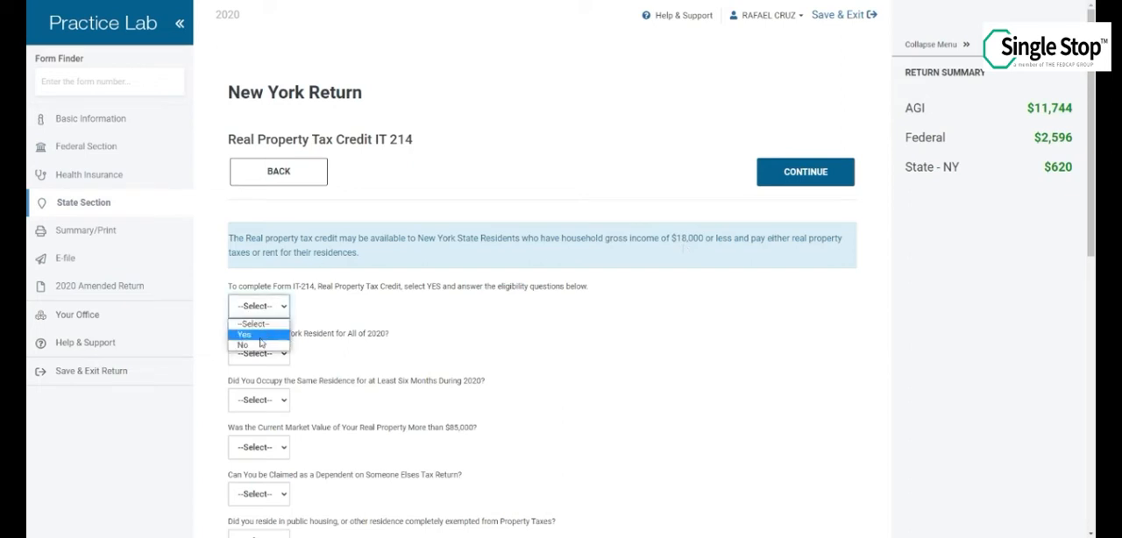
left_click(260, 336)
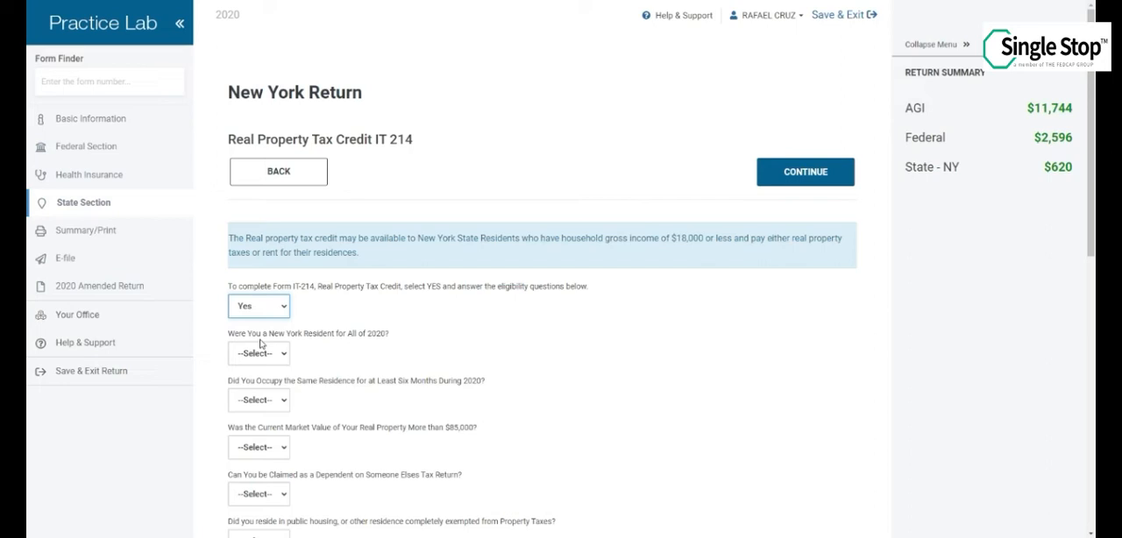
key("Tab")
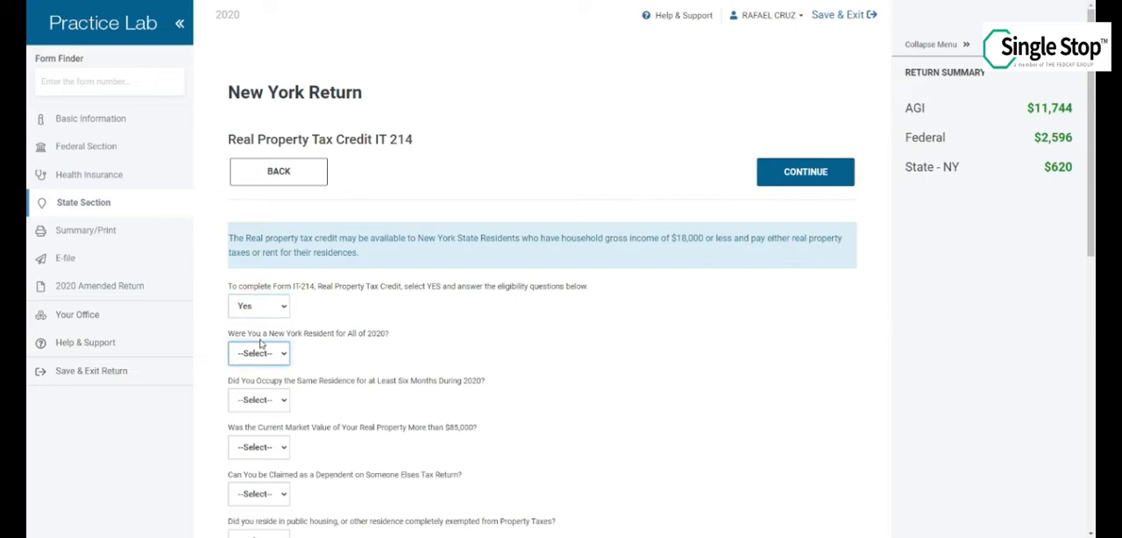
key("y")
key("Tab")
key("y")
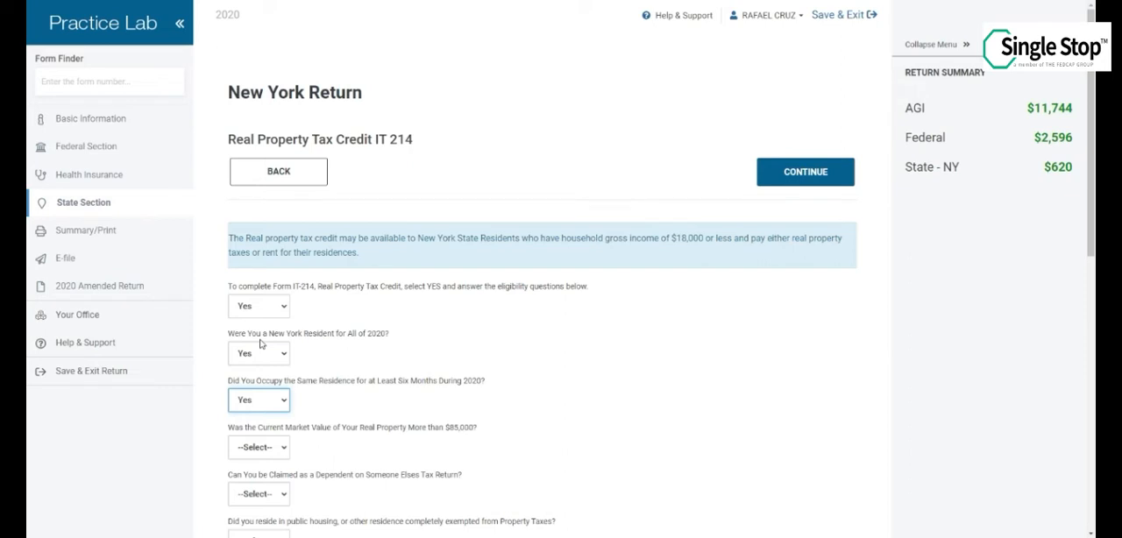
Answer No to market value above $85,000, being claimed as a dependent, living in public housing and living in a nursing home
key("Tab")
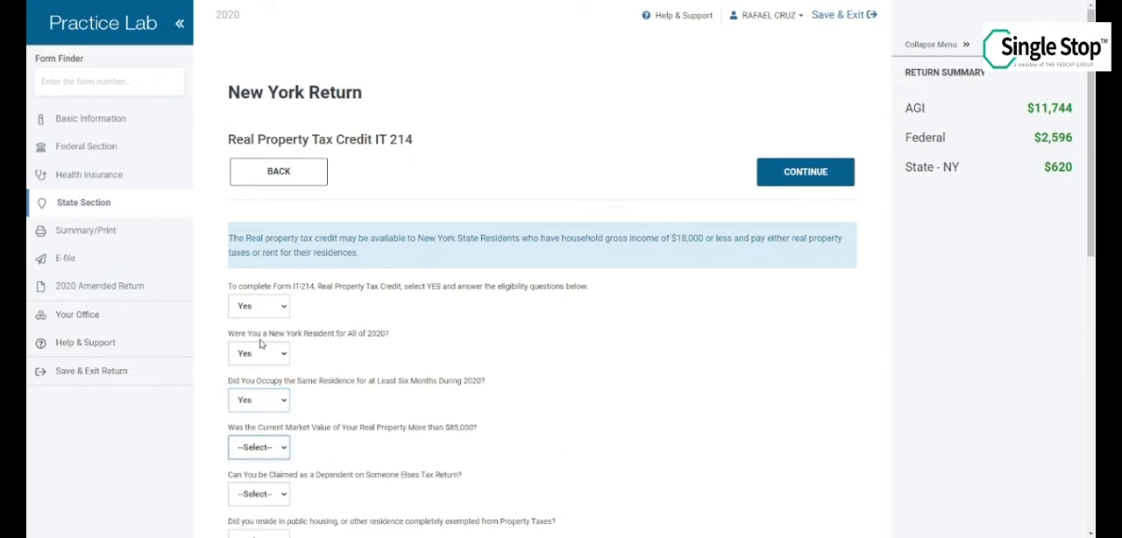
key("n")
key("Tab")
key("n")
key("Tab")
key("n")
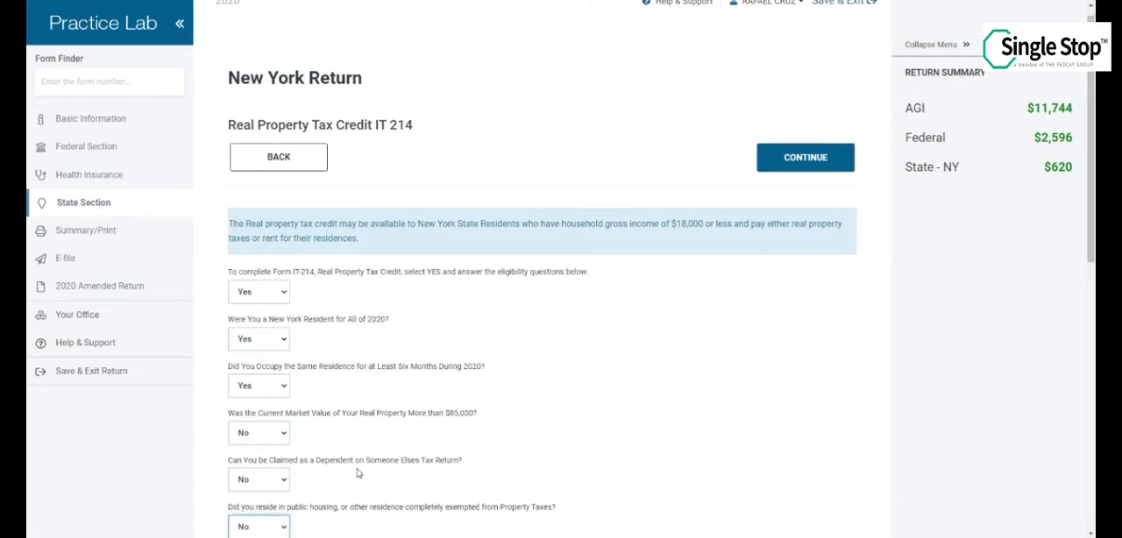
scroll(359, 474, "down", 1)
scroll(357, 473, "down", 1)
key("Tab")
key("n")
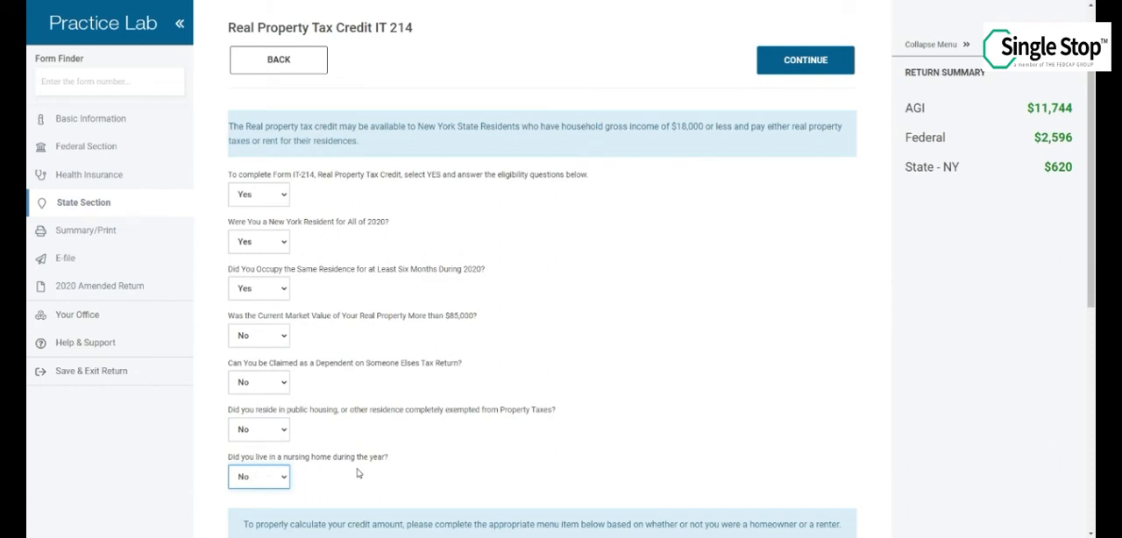
Set the own-or-rent question for the property to Rent
key("Tab")
scroll(357, 474, "down", 5)
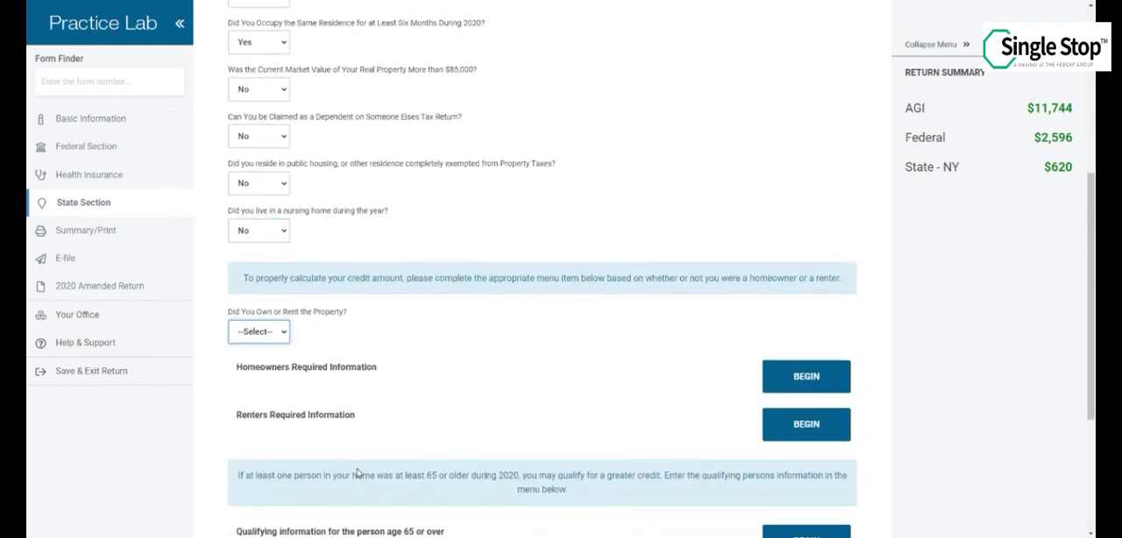
key("r")
Fill in and save the renters information with total rent of 5400, 12 months paid and charges for Heat or Heat and Gas
left_click(805, 425)
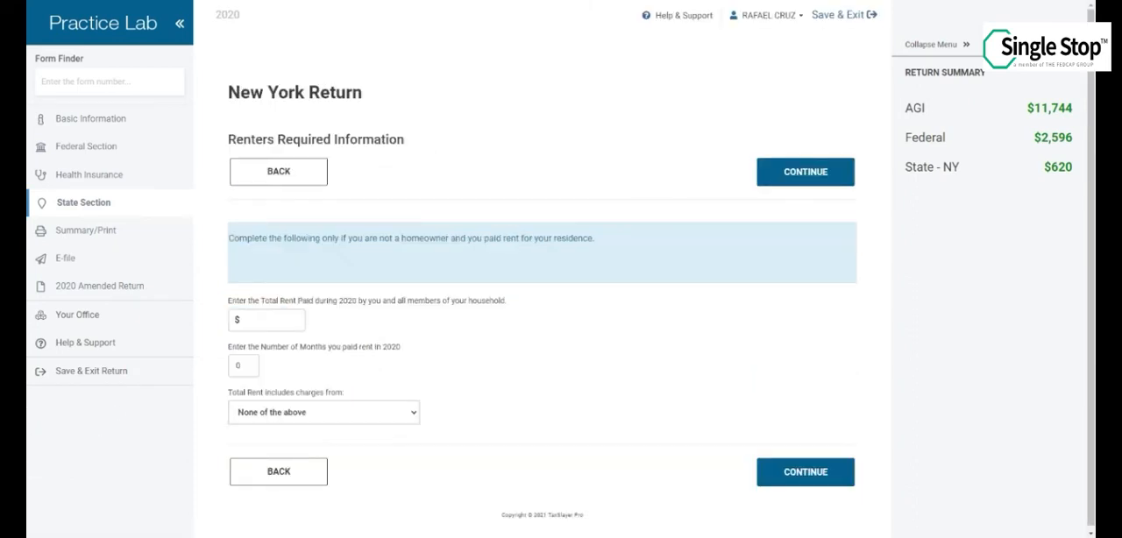
left_click(263, 318)
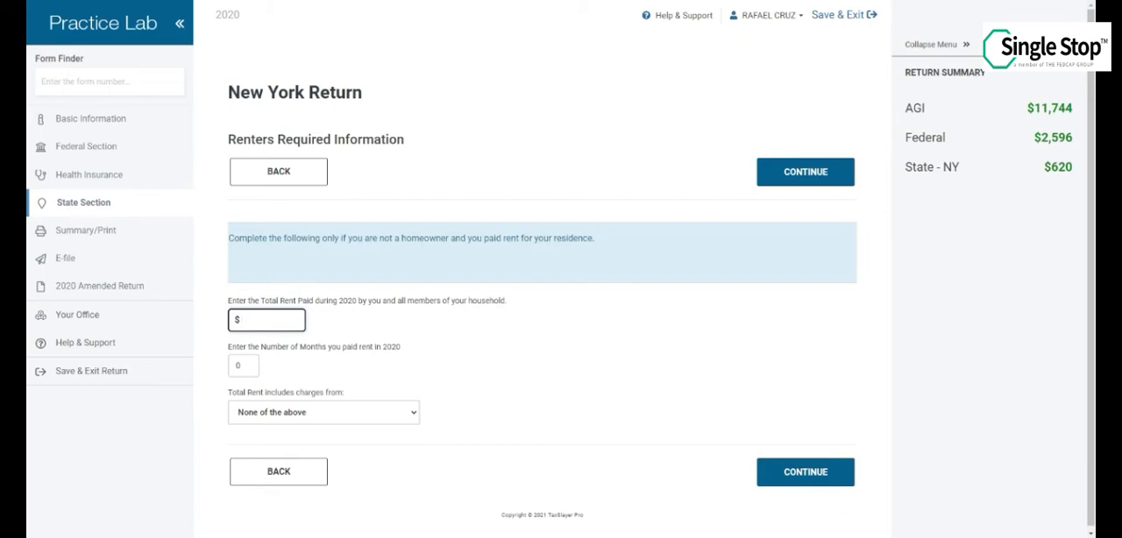
type("5400")
left_click(249, 360)
type("12")
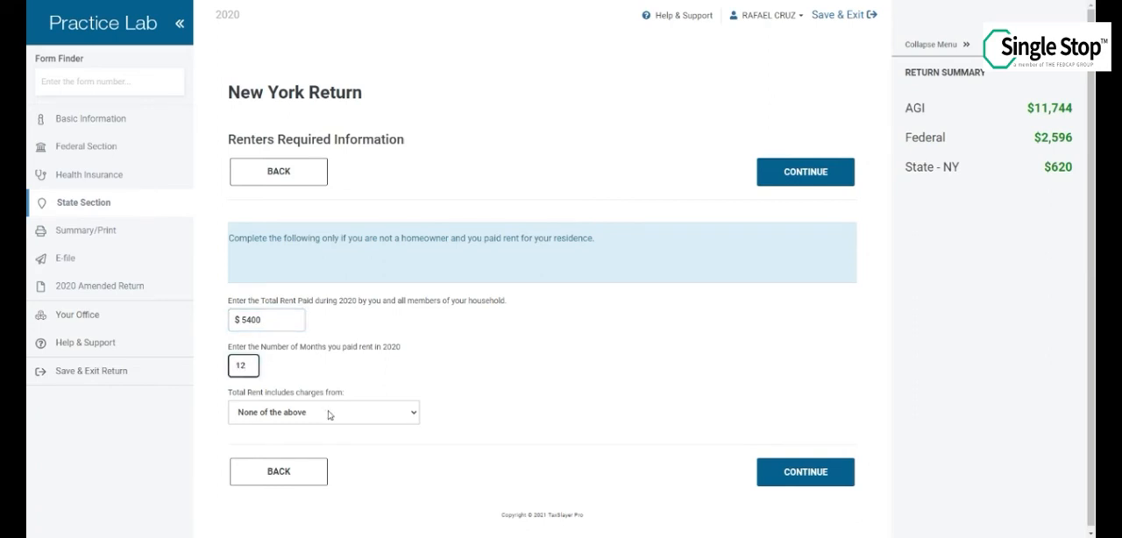
left_click(329, 414)
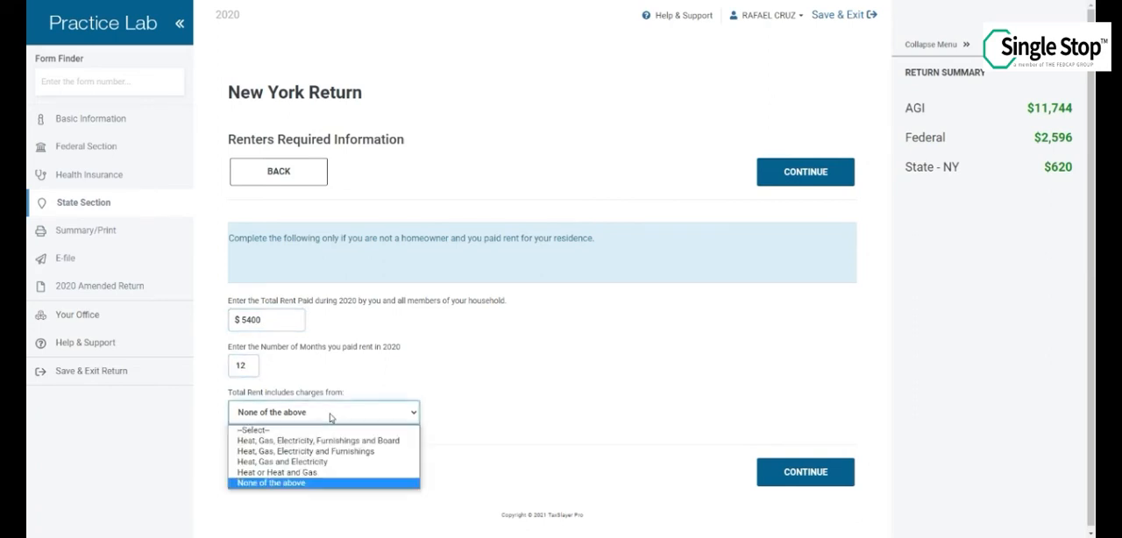
left_click(319, 473)
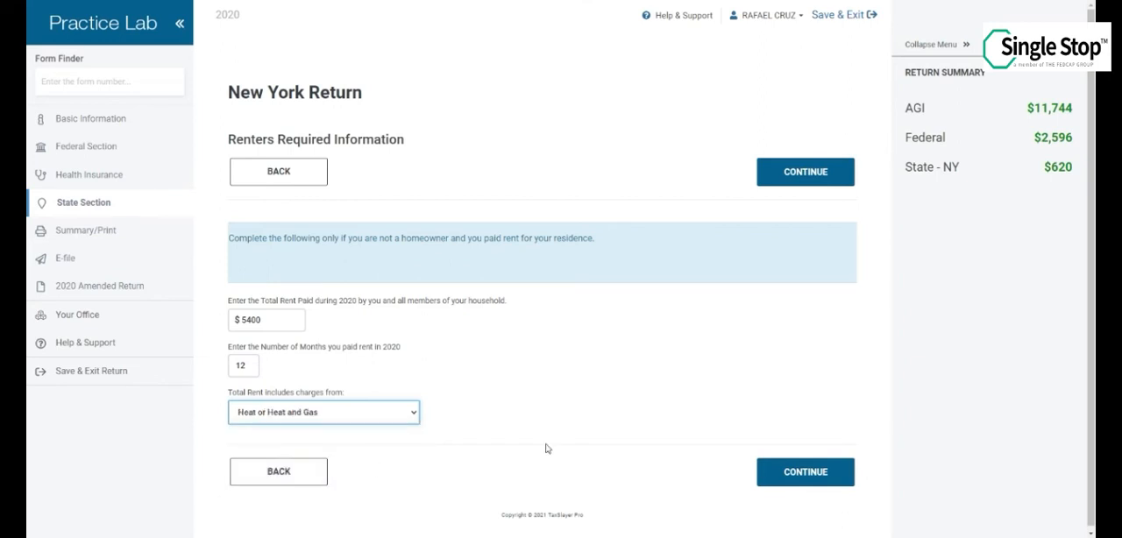
left_click(800, 478)
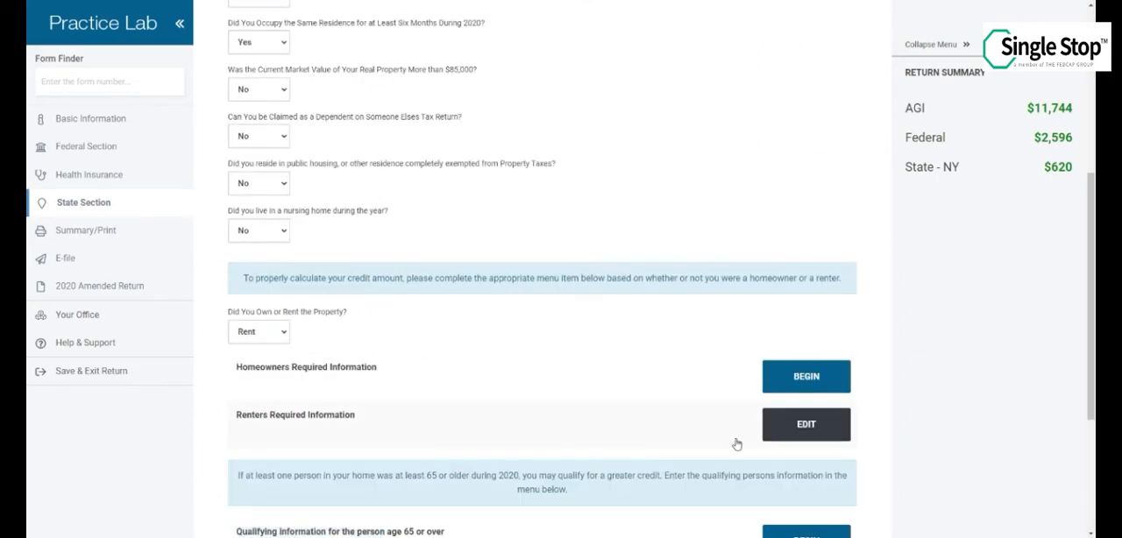
Save Form IT-214 and exit the New York return, continuing to the Tax Return Summary
scroll(736, 445, "down", 3)
left_click(780, 480)
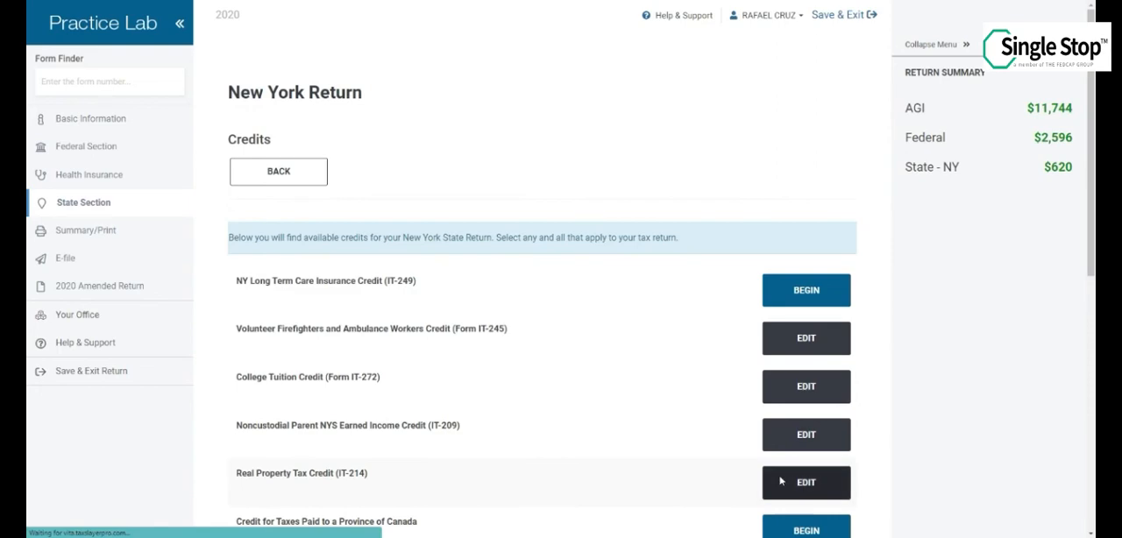
scroll(780, 480, "down", 5)
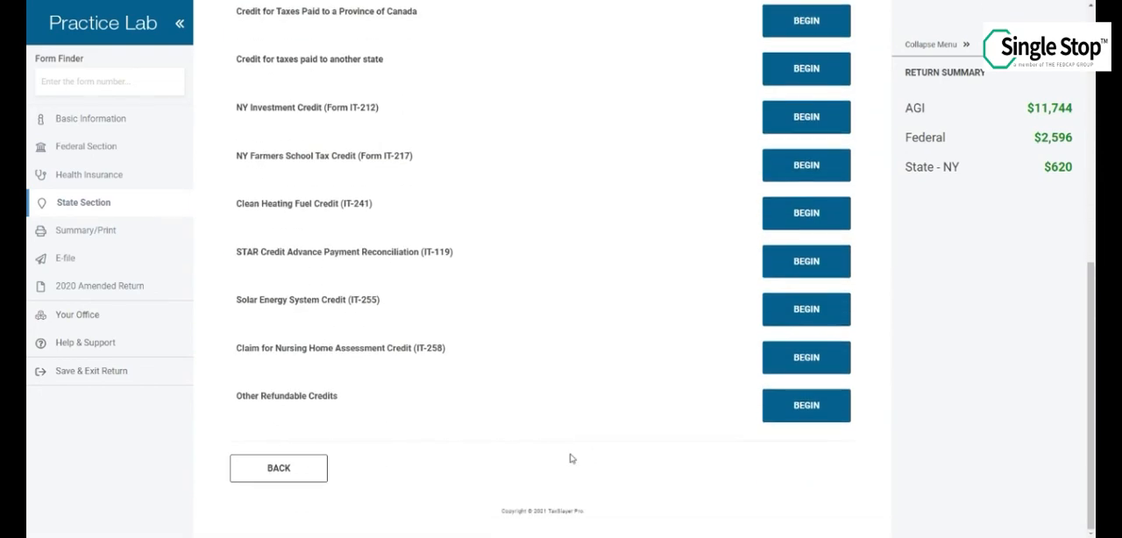
left_click(261, 478)
scroll(555, 449, "down", 5)
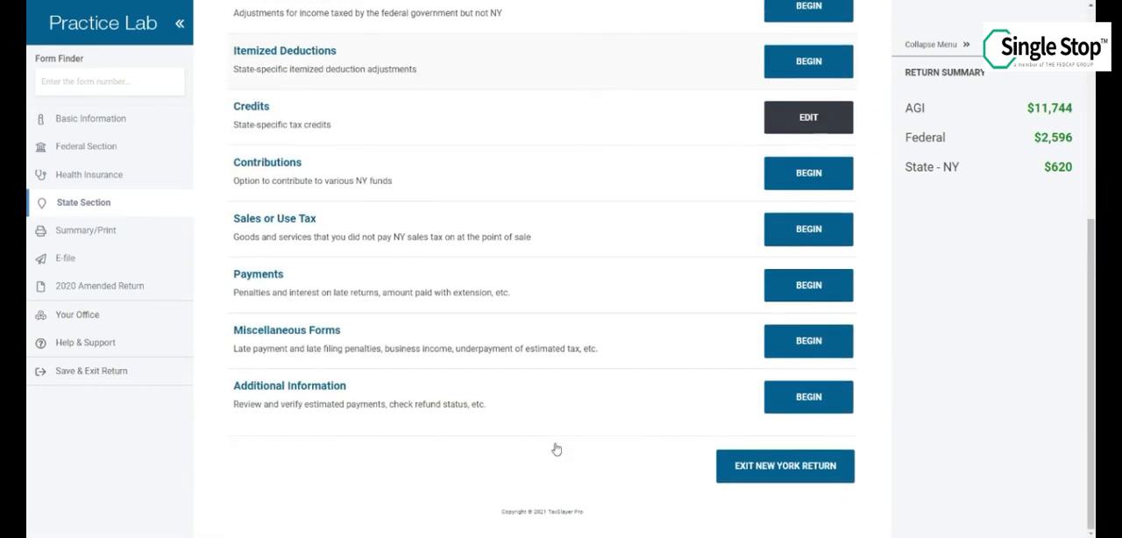
left_click(736, 474)
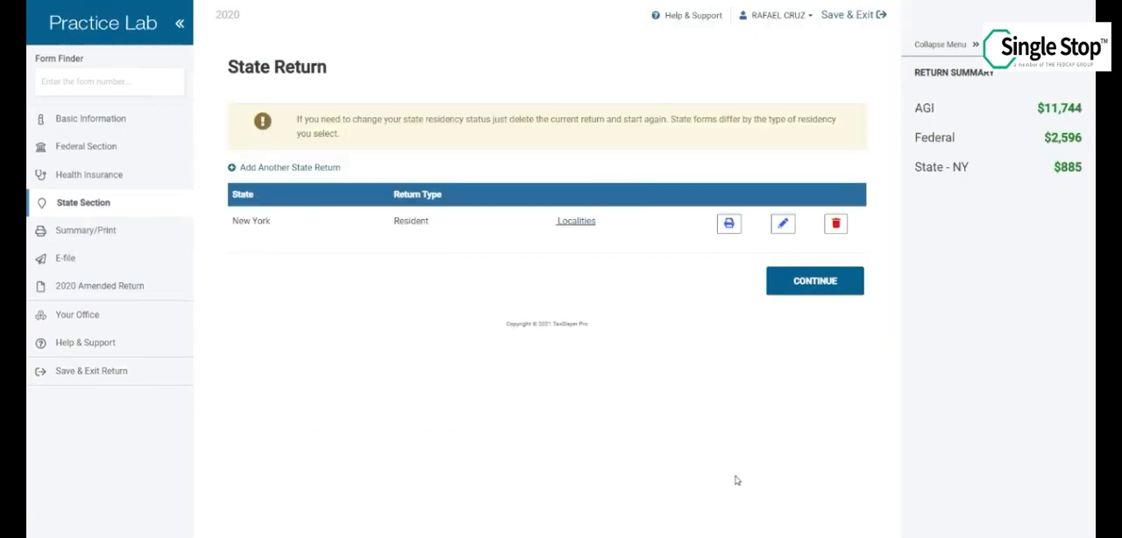
left_click(815, 281)
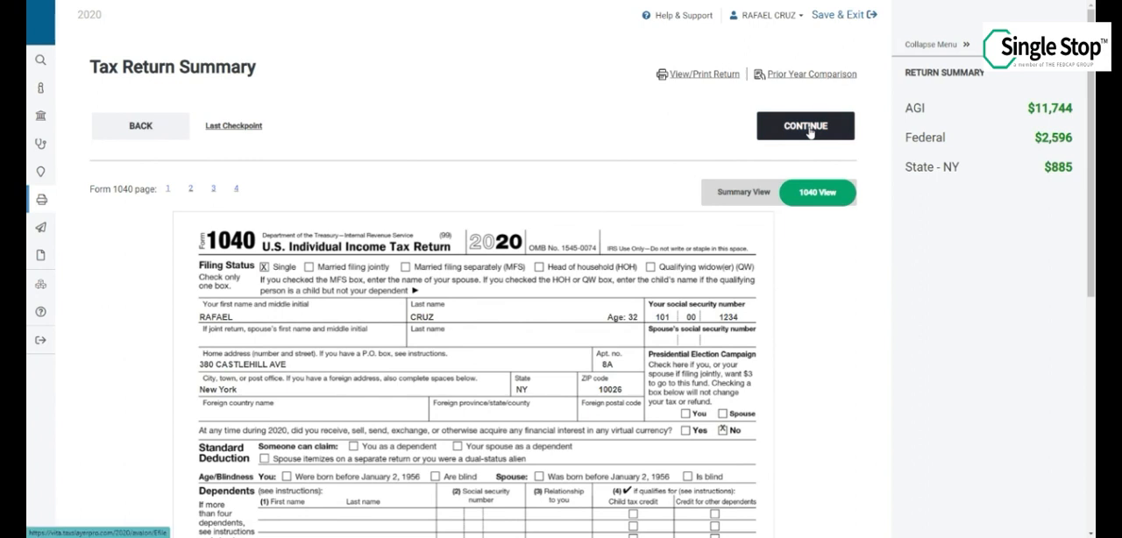
Continue from the Tax Return Summary to the E-File section and save it with the existing return type settings
left_click(808, 128)
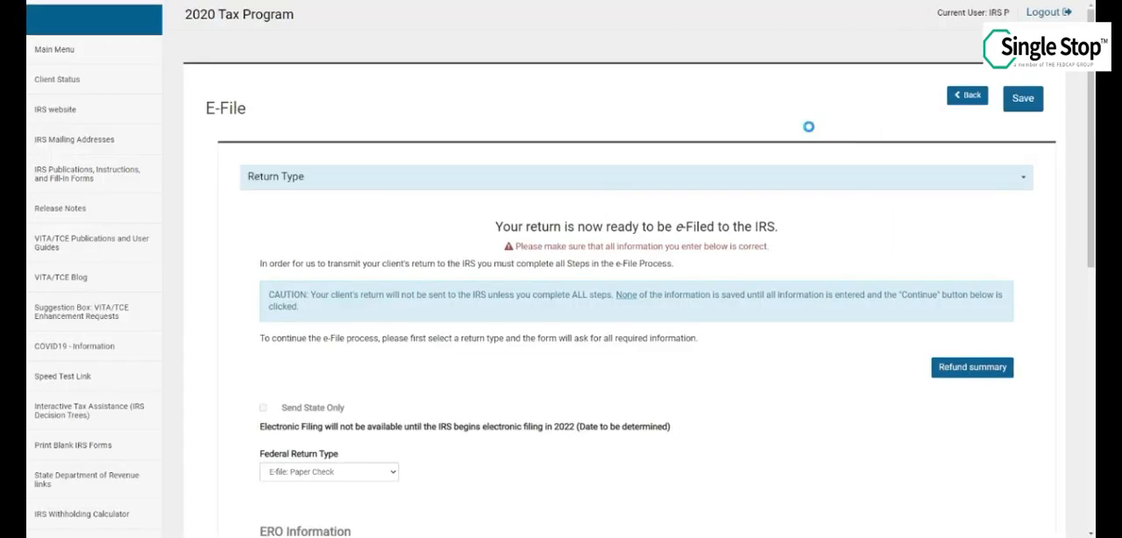
scroll(808, 126, "down", 6)
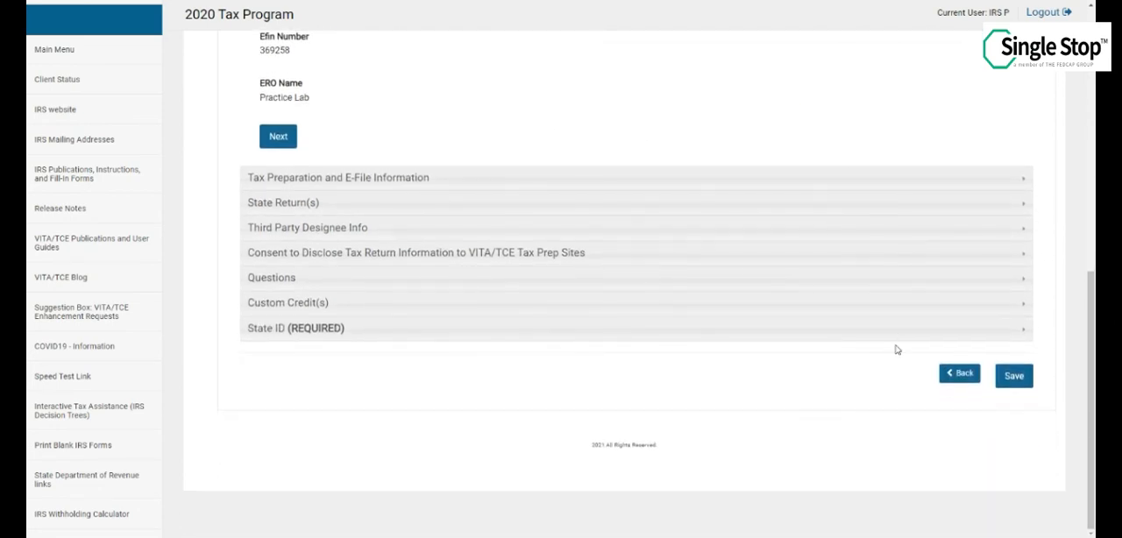
left_click(1014, 375)
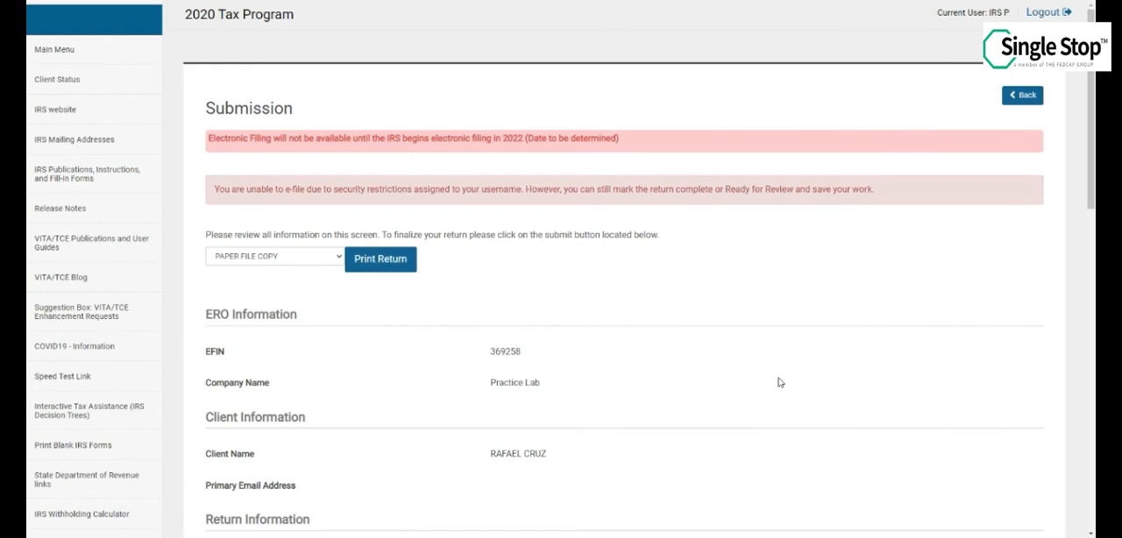
Save the return from the end of the Submission page and exit it
scroll(680, 406, "down", 4)
scroll(678, 406, "down", 4)
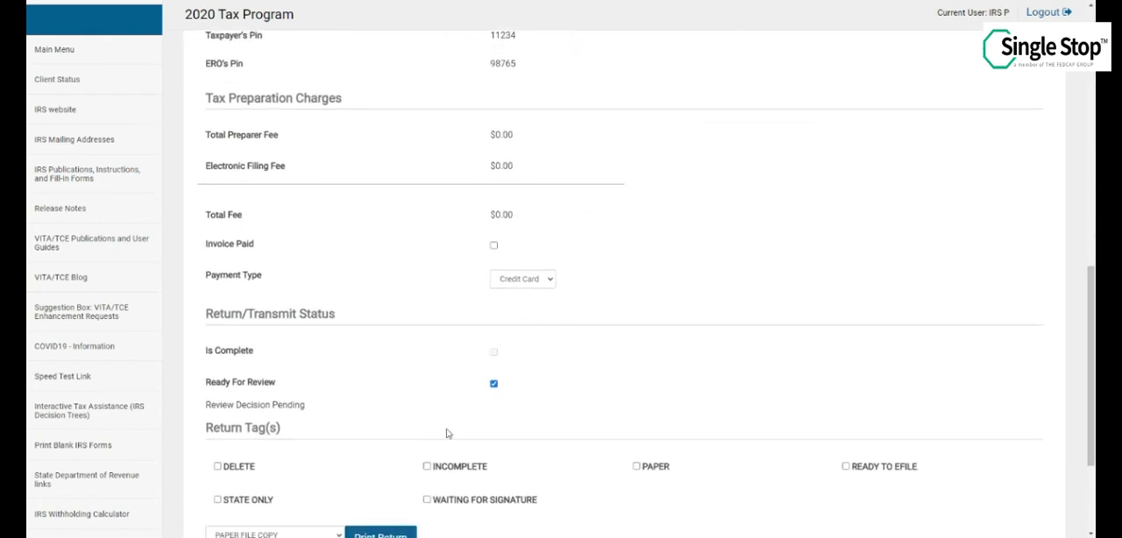
scroll(684, 369, "down", 2)
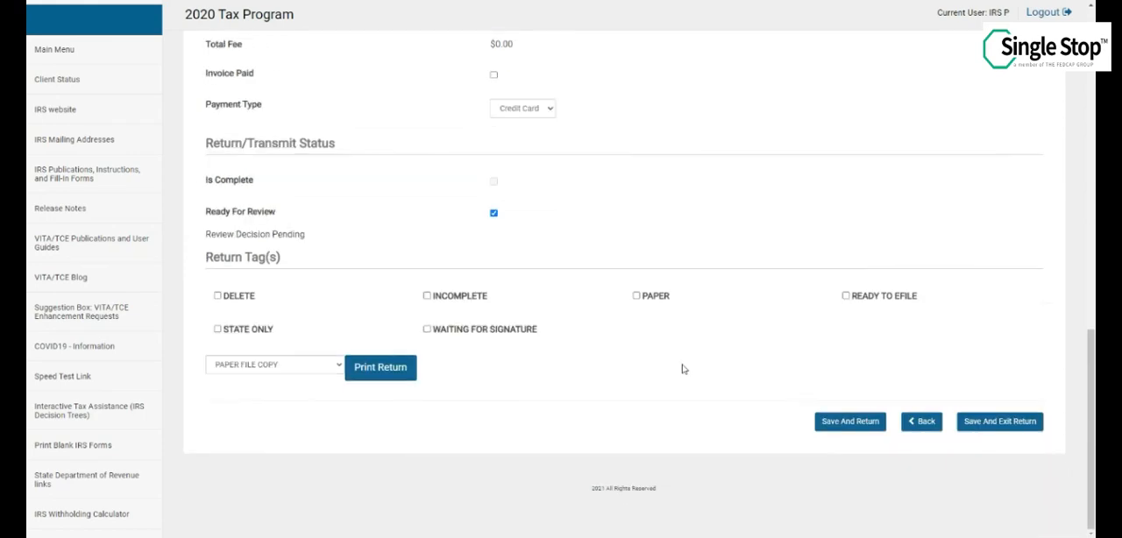
left_click(983, 420)
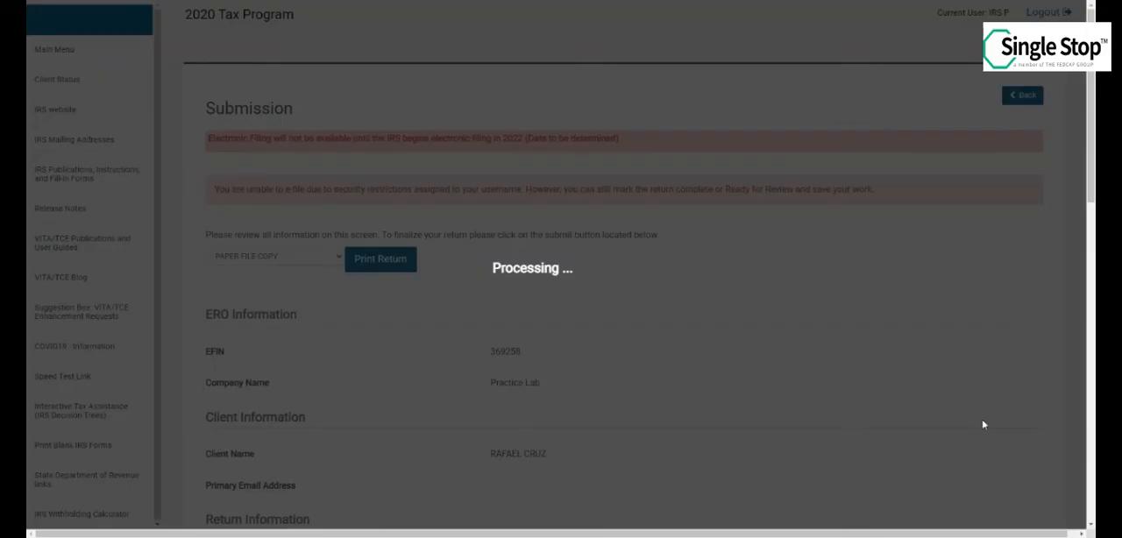